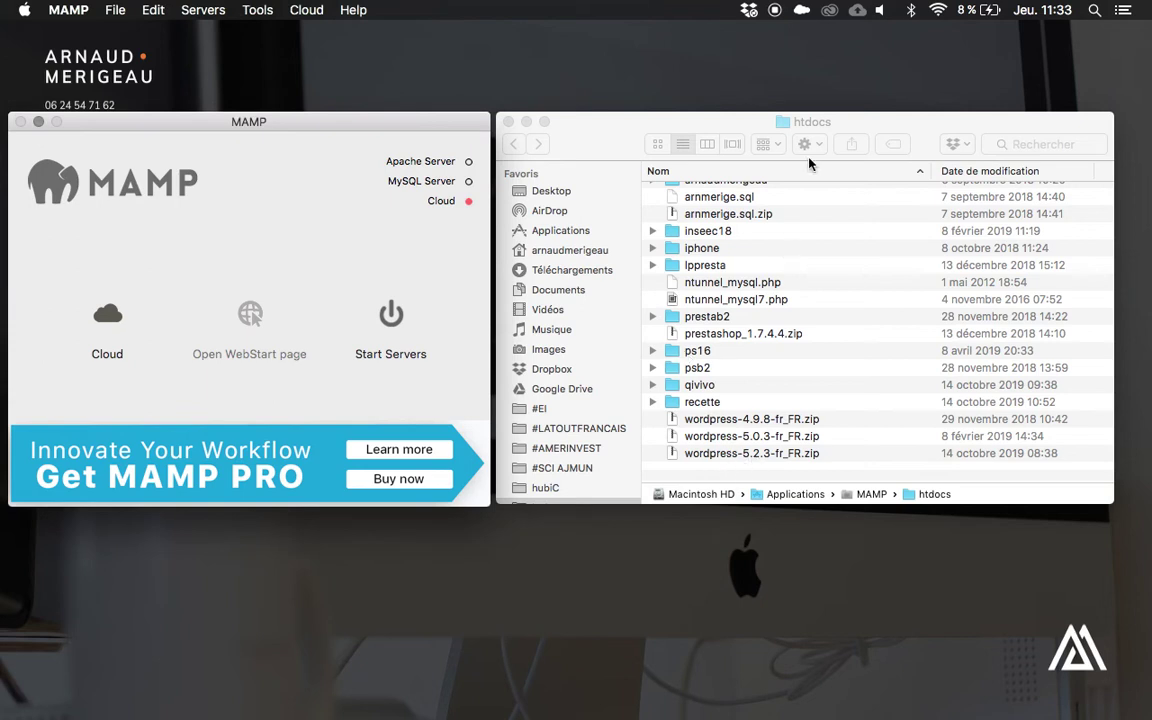
Extract the wordpress-5.2.3-fr_FR.zip archive in htdocs.
{"action": "left_click", "coordinate": [795, 122]}
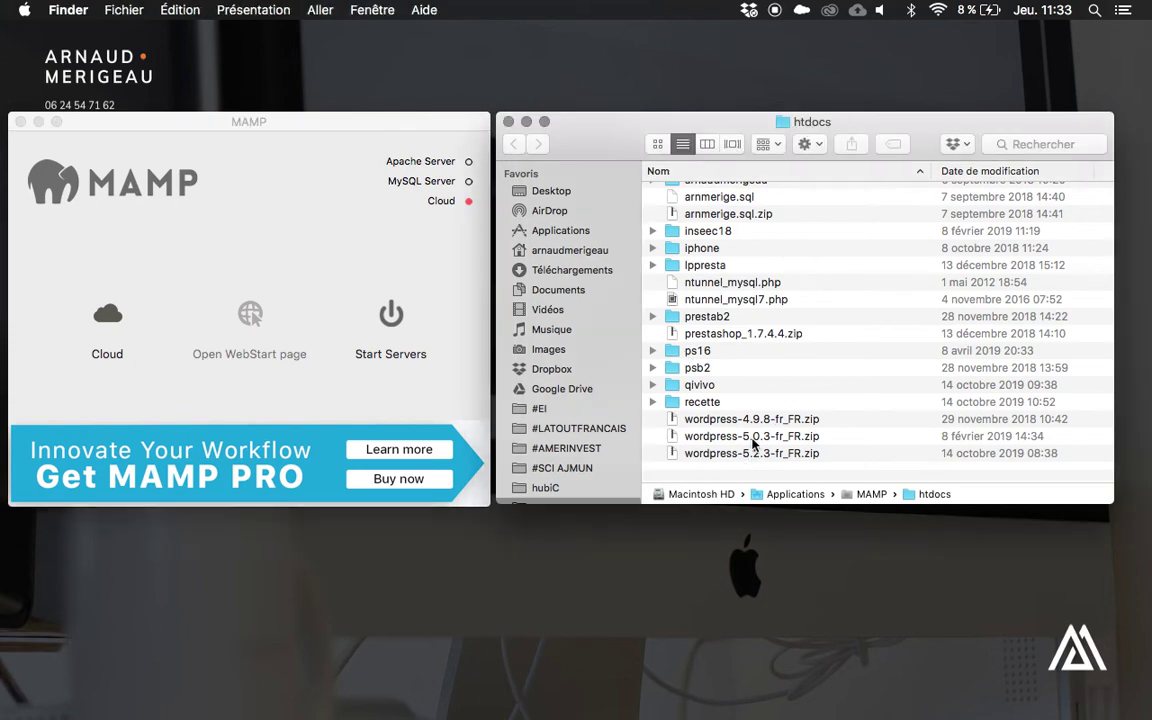
{"action": "left_click", "coordinate": [745, 453]}
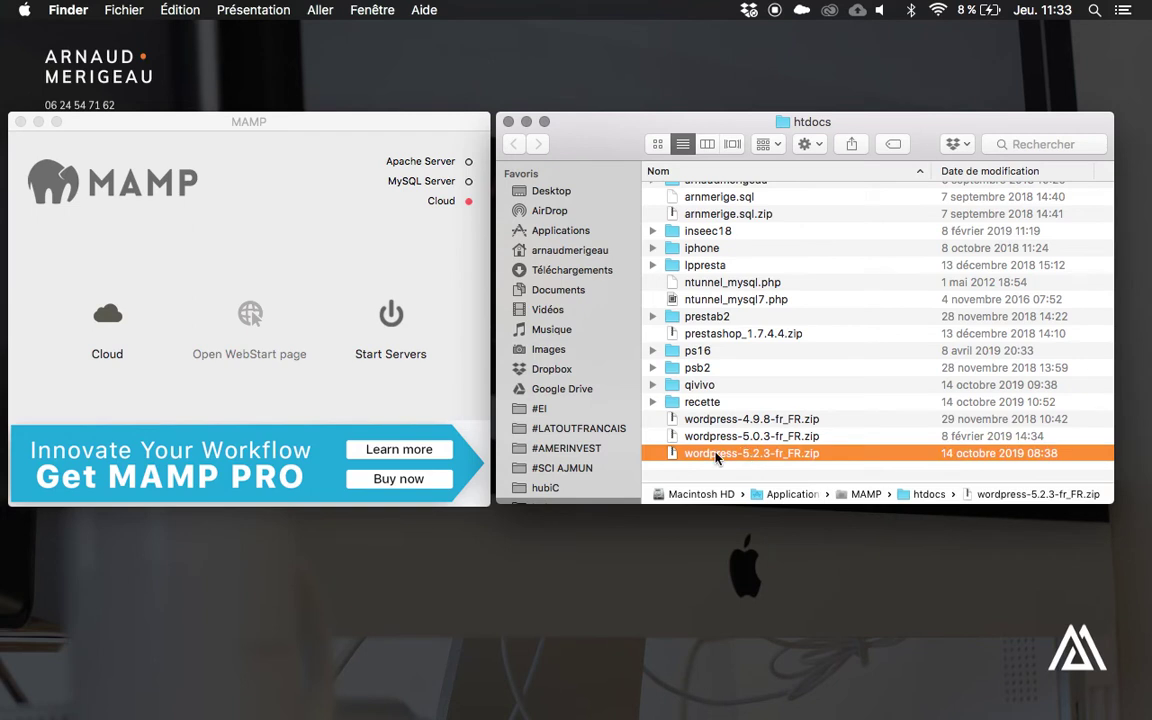
{"action": "double_click", "coordinate": [716, 454]}
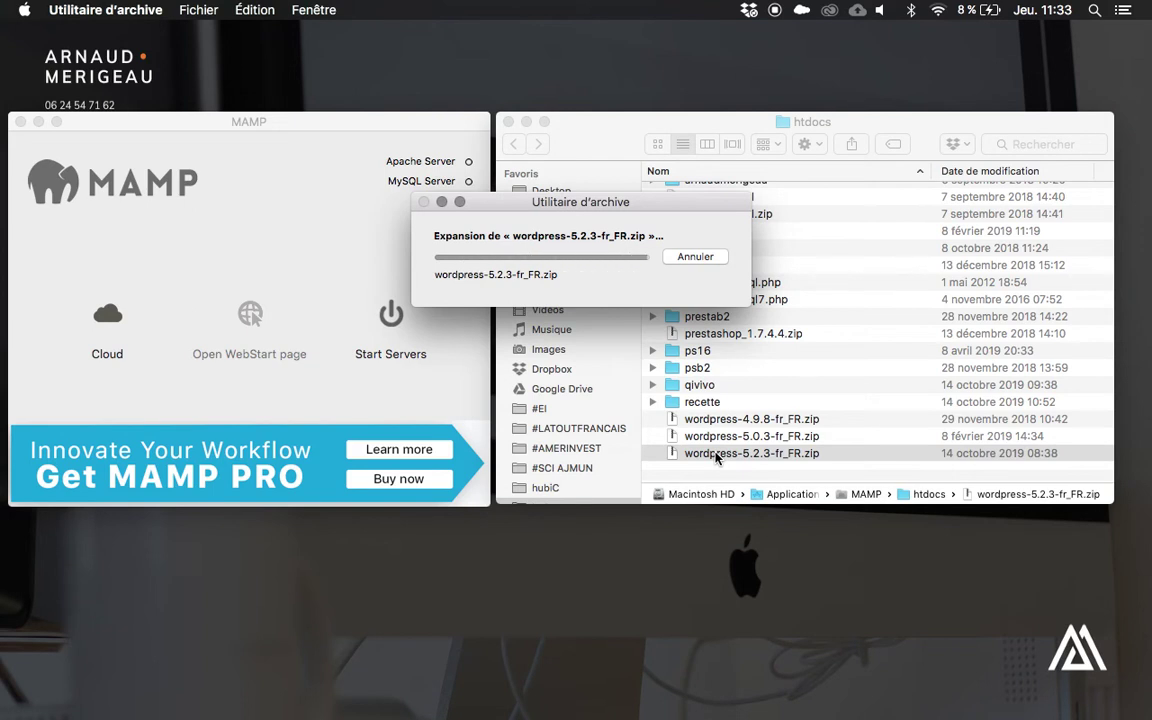
Rename the extracted wordpress folder to foody and open it.
{"action": "left_click", "coordinate": [699, 425]}
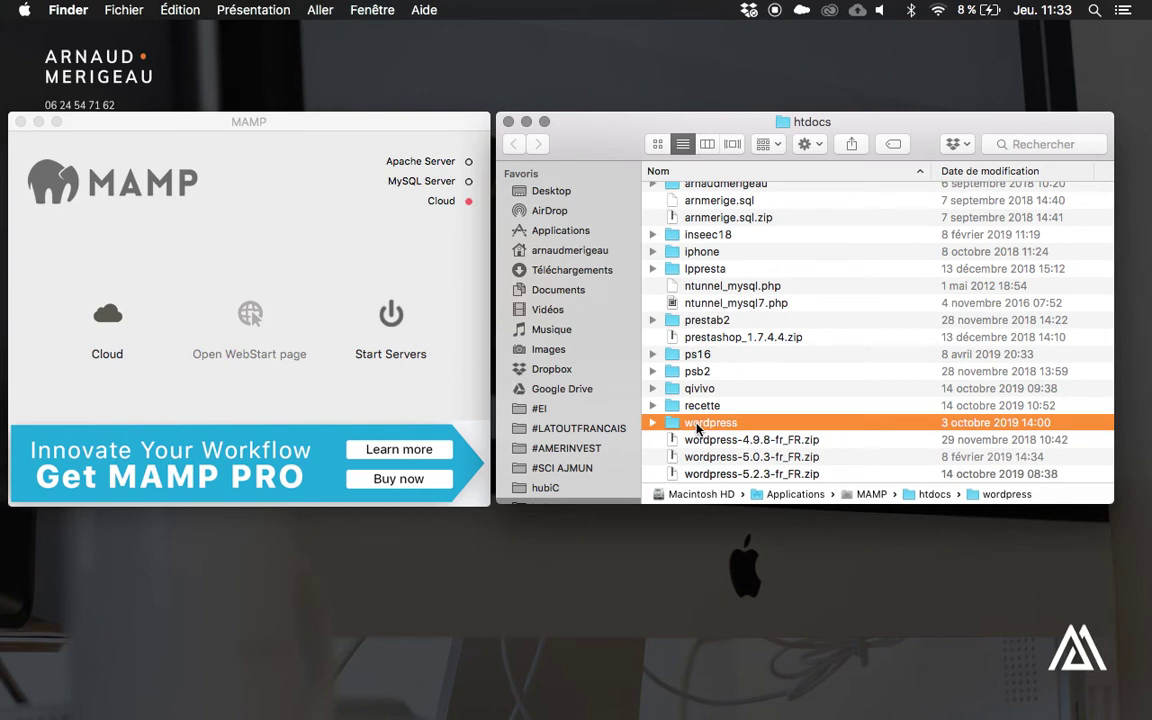
{"action": "key", "text": "Return"}
{"action": "type", "text": "foody"}
{"action": "key", "text": "Return"}
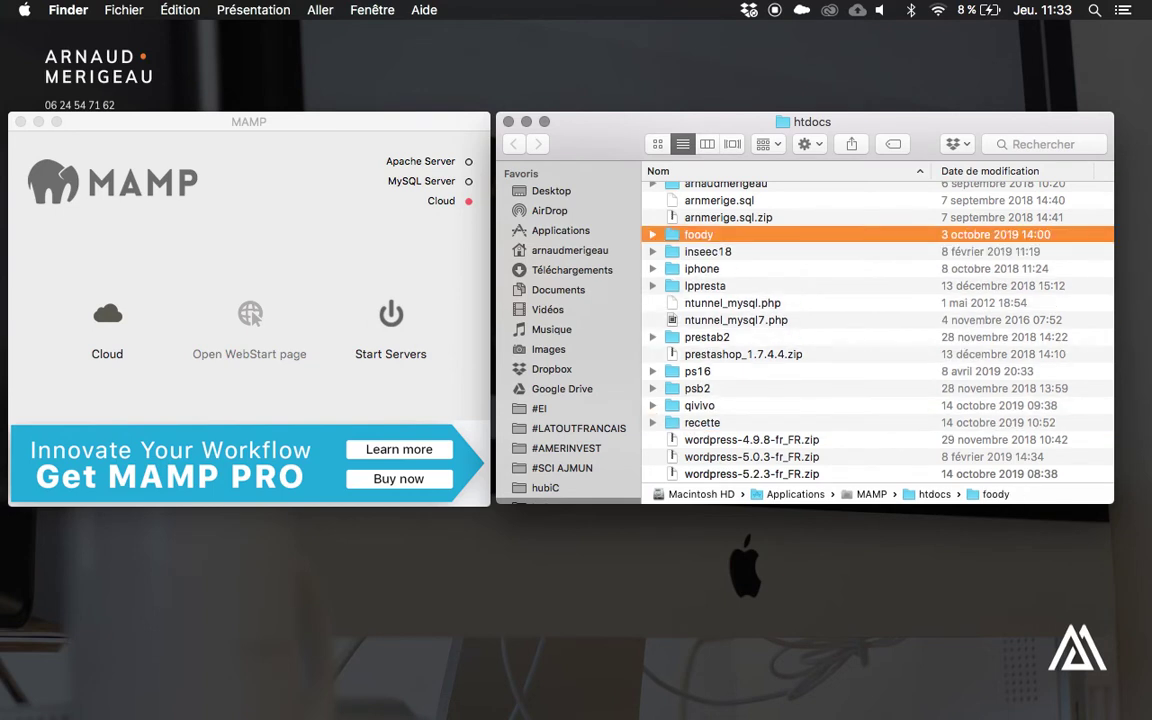
{"action": "double_click", "coordinate": [674, 238]}
{"action": "scroll", "coordinate": [681, 285], "scroll_direction": "down", "scroll_amount": 2}
{"action": "scroll", "coordinate": [681, 285], "scroll_direction": "up", "scroll_amount": 2}
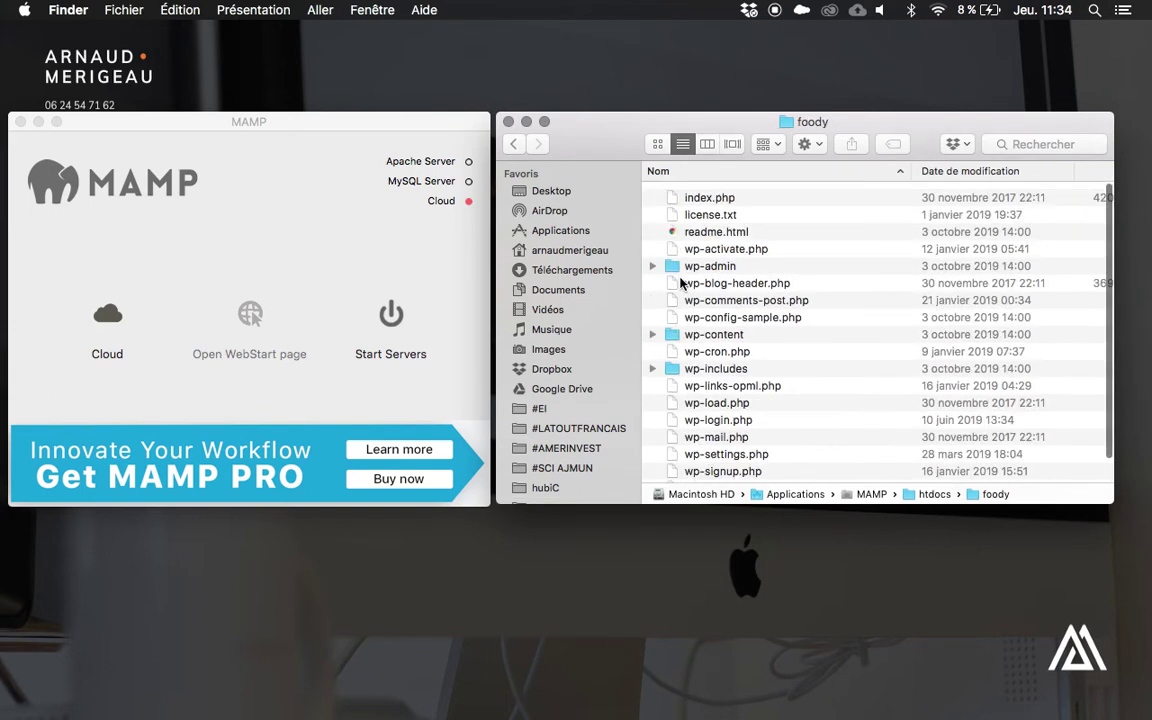
Start MAMP's Apache and MySQL servers, authorising with the administrator password.
{"action": "left_click", "coordinate": [363, 272]}
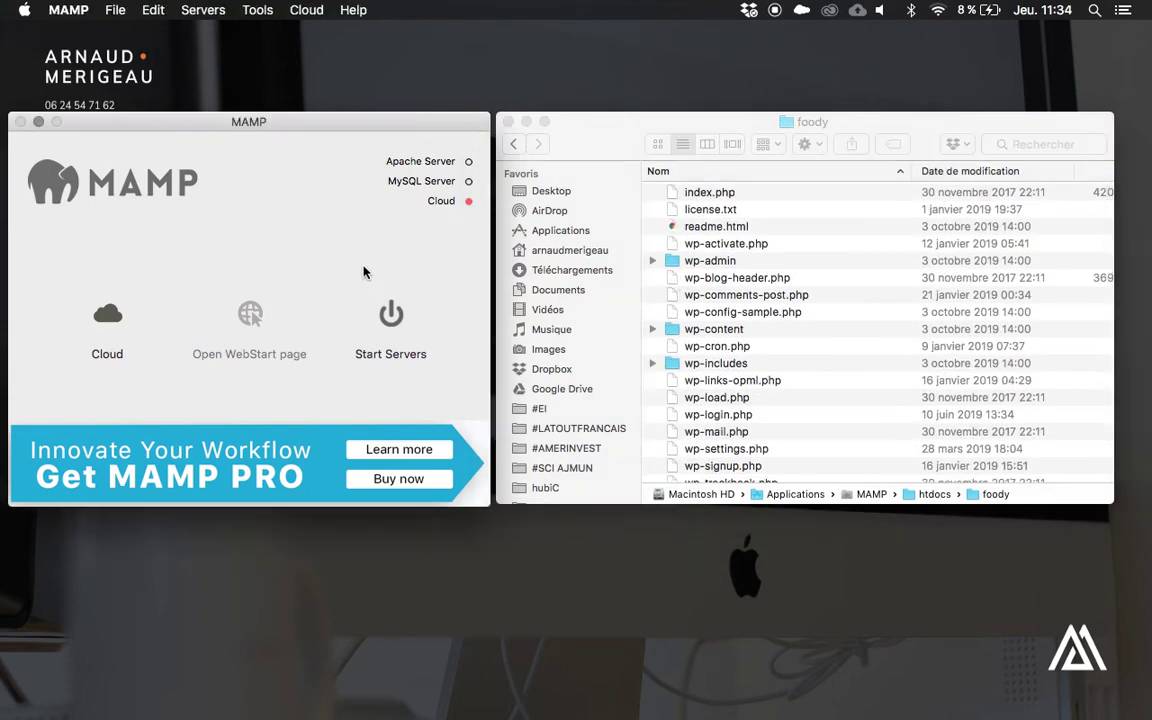
{"action": "left_click", "coordinate": [394, 320]}
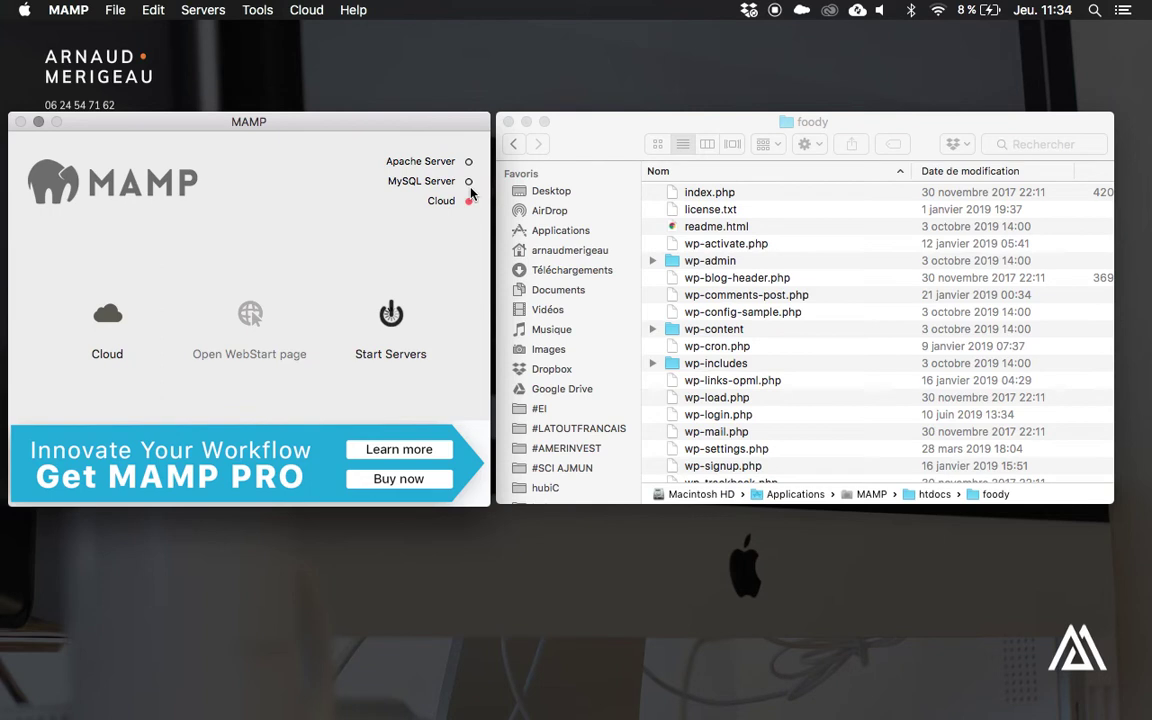
{"action": "type", "text": "••••••••"}
{"action": "key", "text": "Return"}
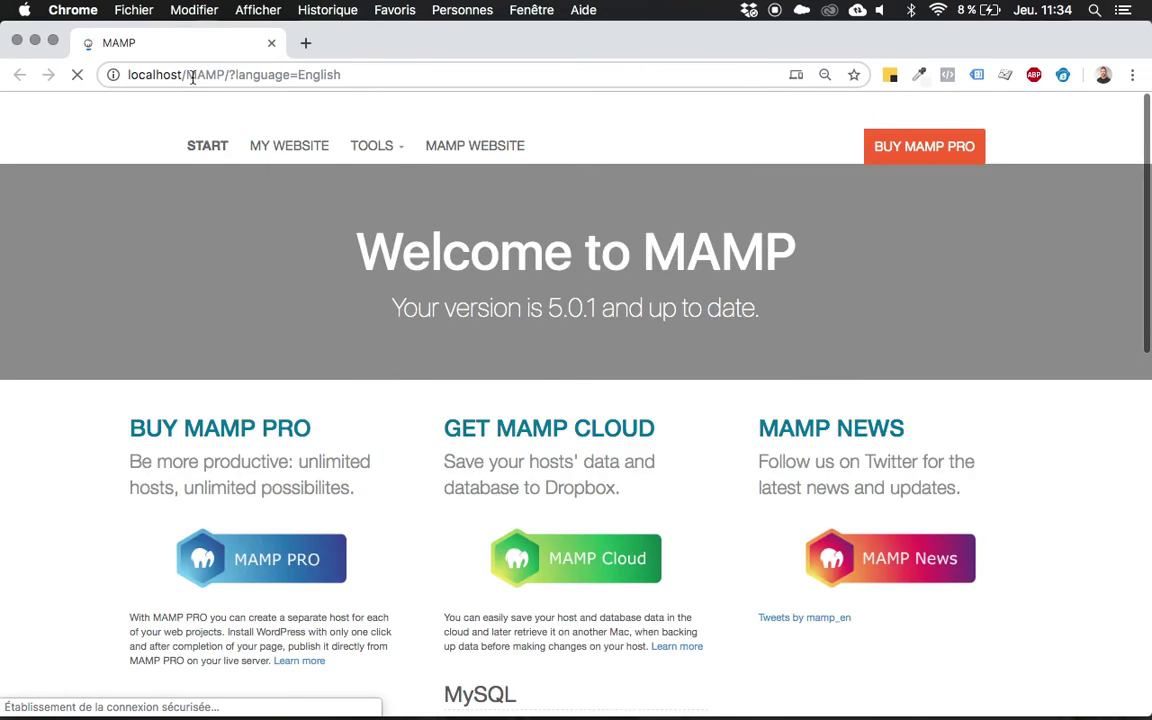
Open phpMyAdmin from MAMP's Tools menu in a new tab and close the MAMP welcome tab.
{"action": "left_click", "coordinate": [292, 148]}
{"action": "key", "text": "super+w"}
{"action": "left_click", "coordinate": [368, 148]}
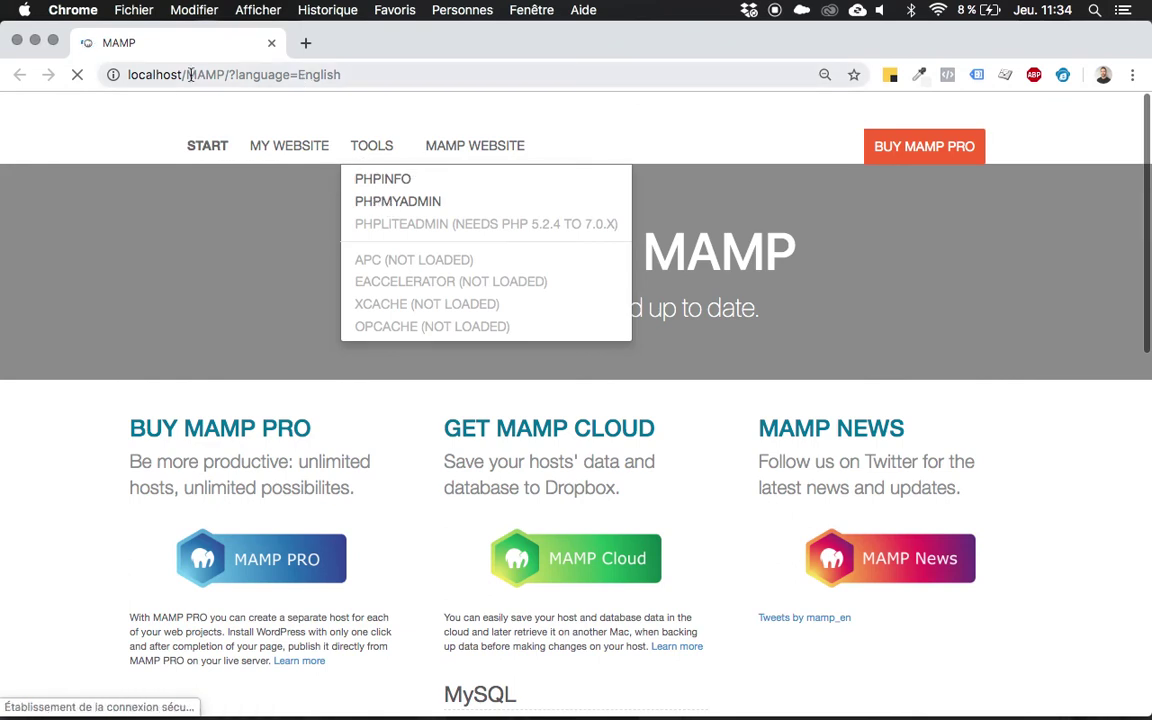
{"action": "left_click", "coordinate": [364, 205]}
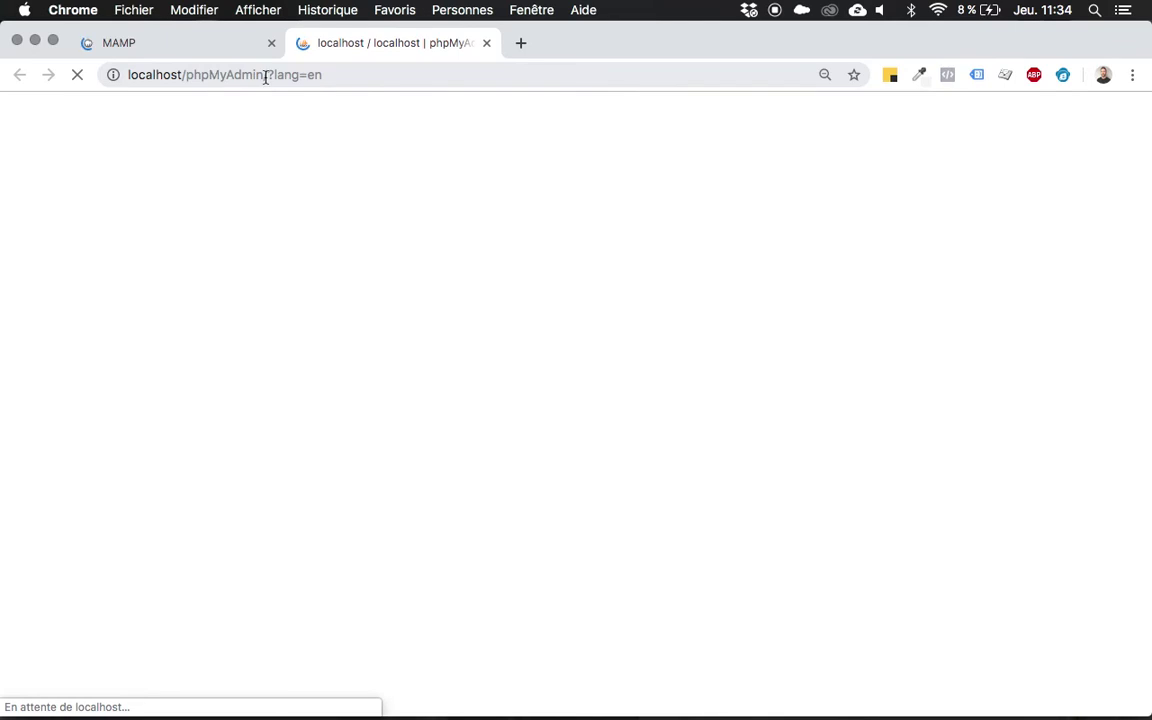
{"action": "left_click", "coordinate": [271, 43]}
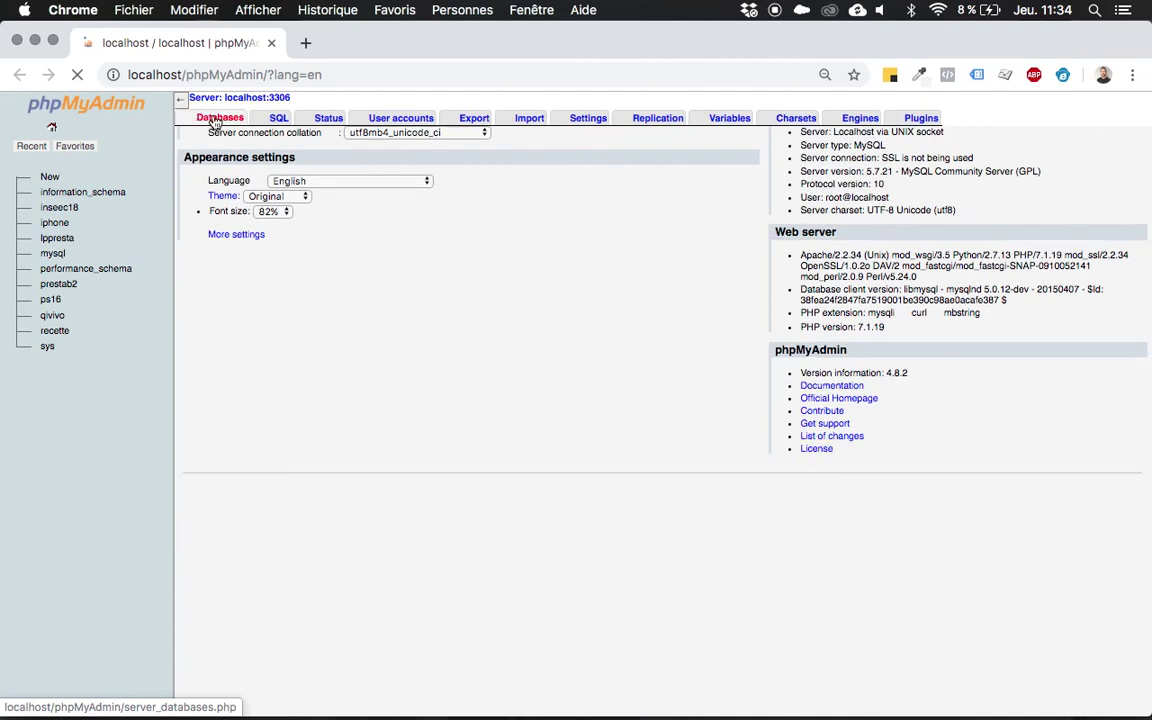
Create a database named foody from the Databases tab and open it in the tree.
{"action": "left_click", "coordinate": [214, 120]}
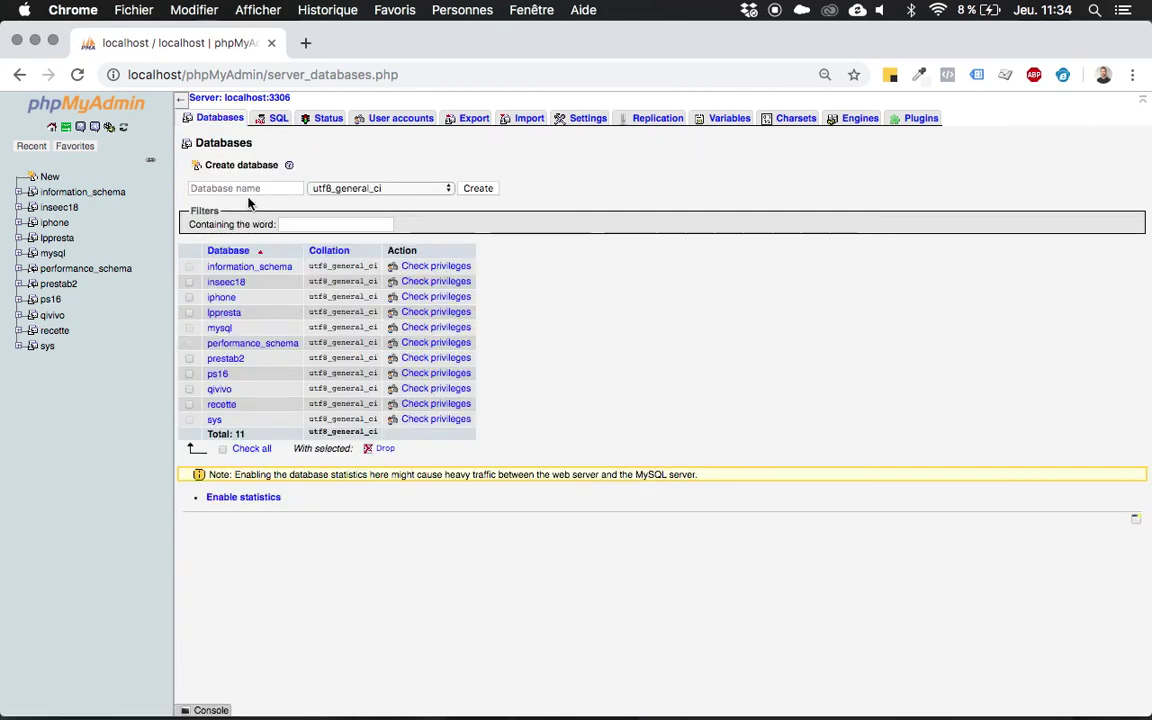
{"action": "left_click", "coordinate": [241, 189]}
{"action": "type", "text": "foody"}
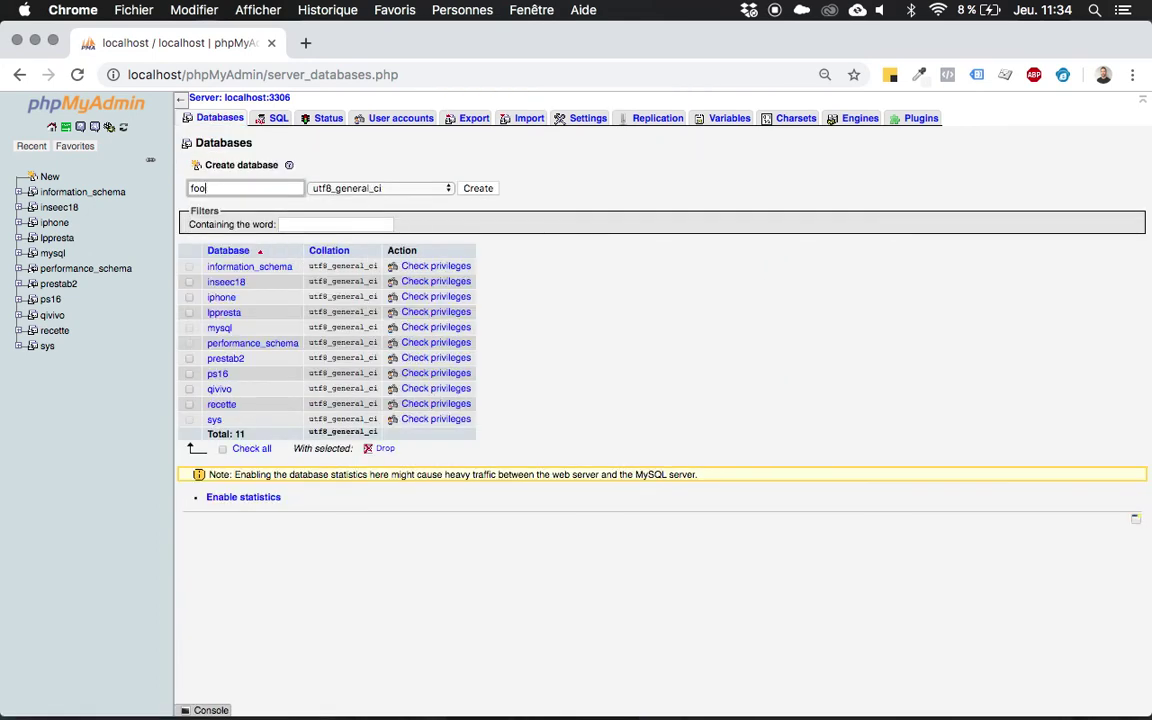
{"action": "left_click", "coordinate": [479, 189]}
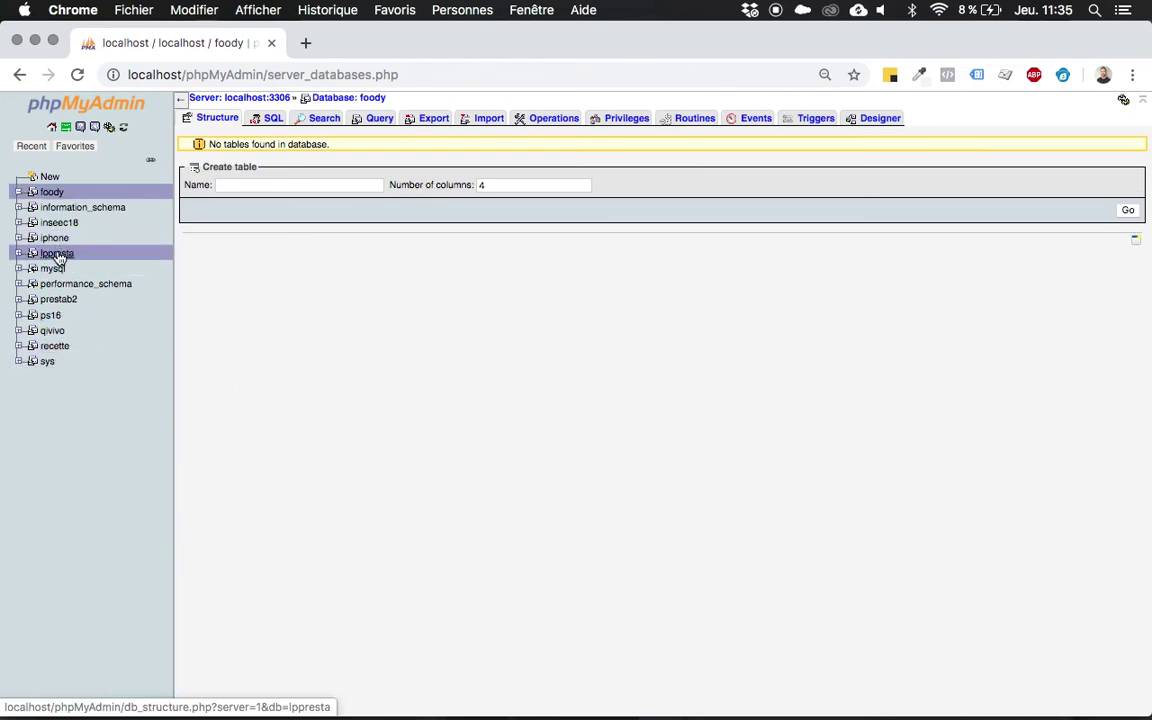
{"action": "left_click", "coordinate": [52, 193]}
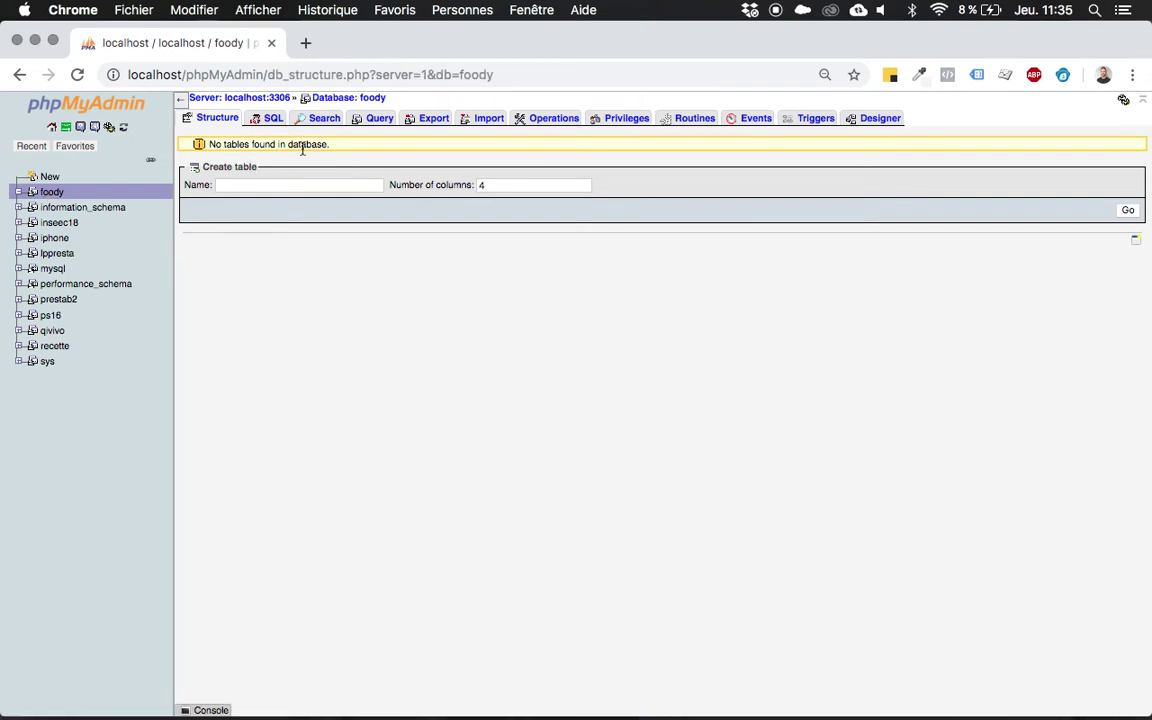
Move Finder up to the htdocs folder and bring the browser window back.
{"action": "key", "text": "super+m"}
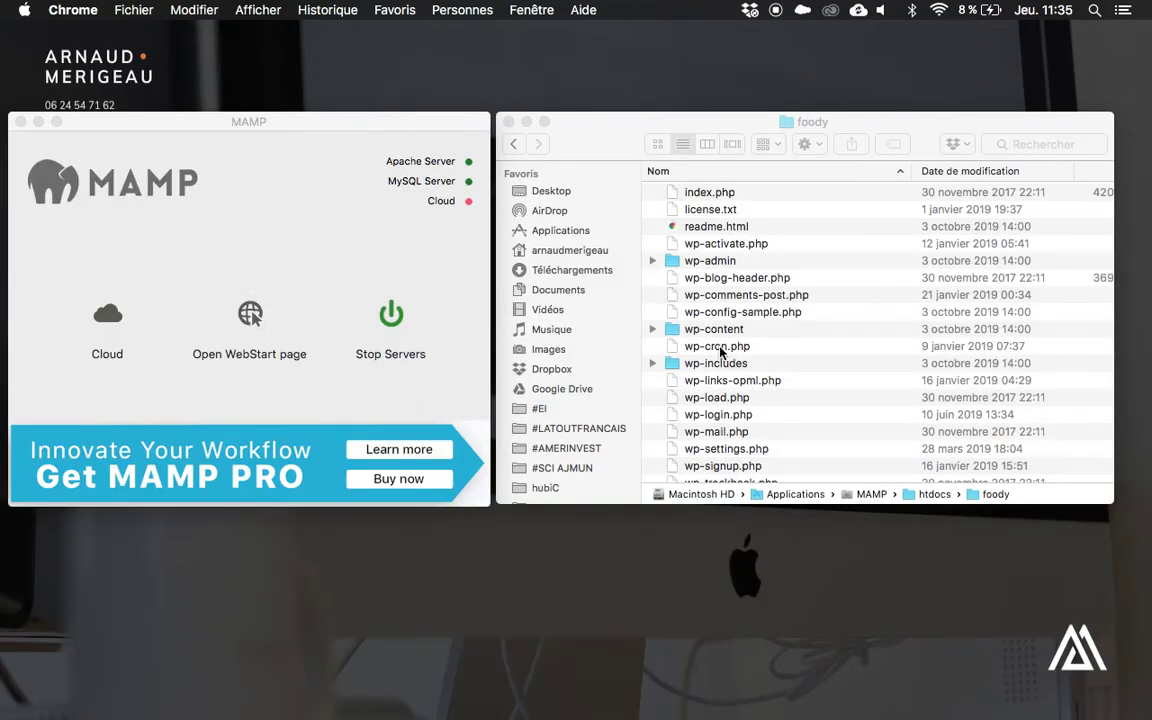
{"action": "left_click", "coordinate": [840, 318]}
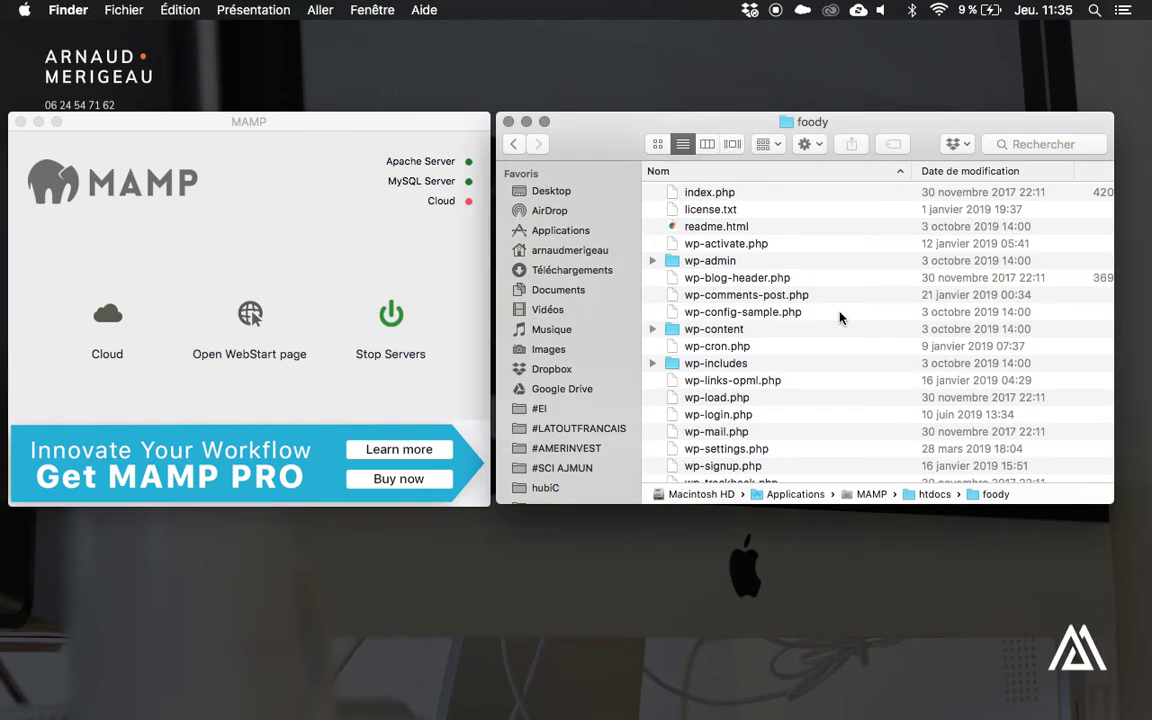
{"action": "key", "text": "super+Up"}
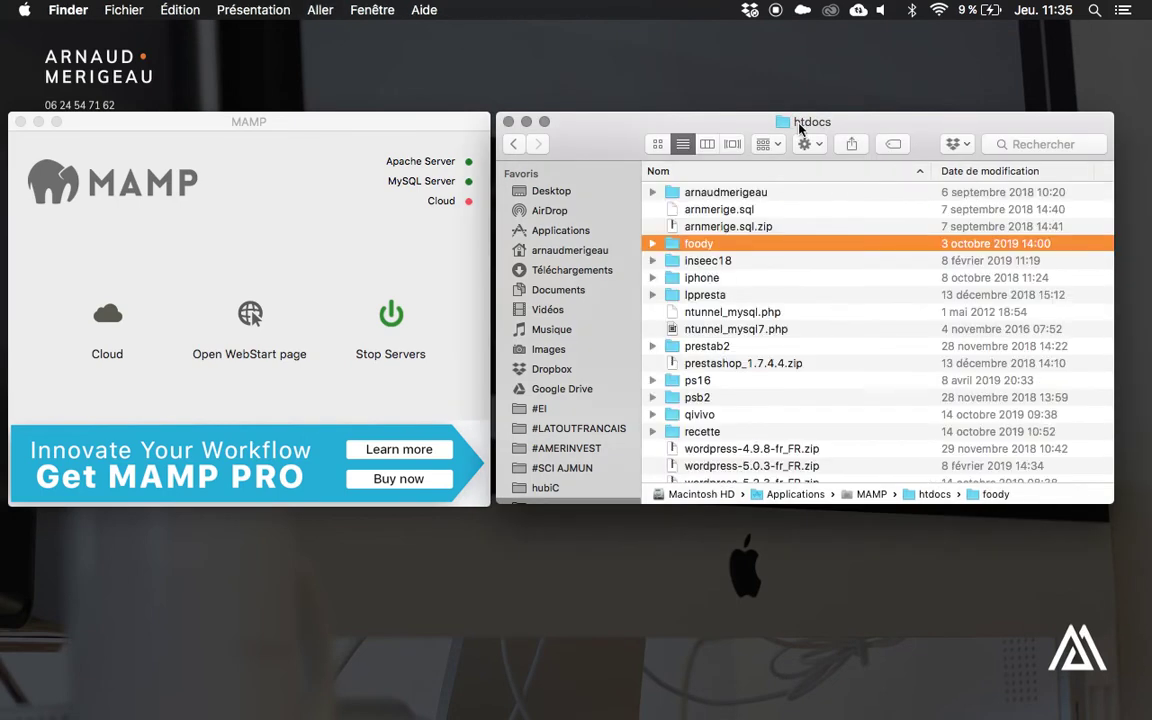
{"action": "mouse_move", "coordinate": [771, 705]}
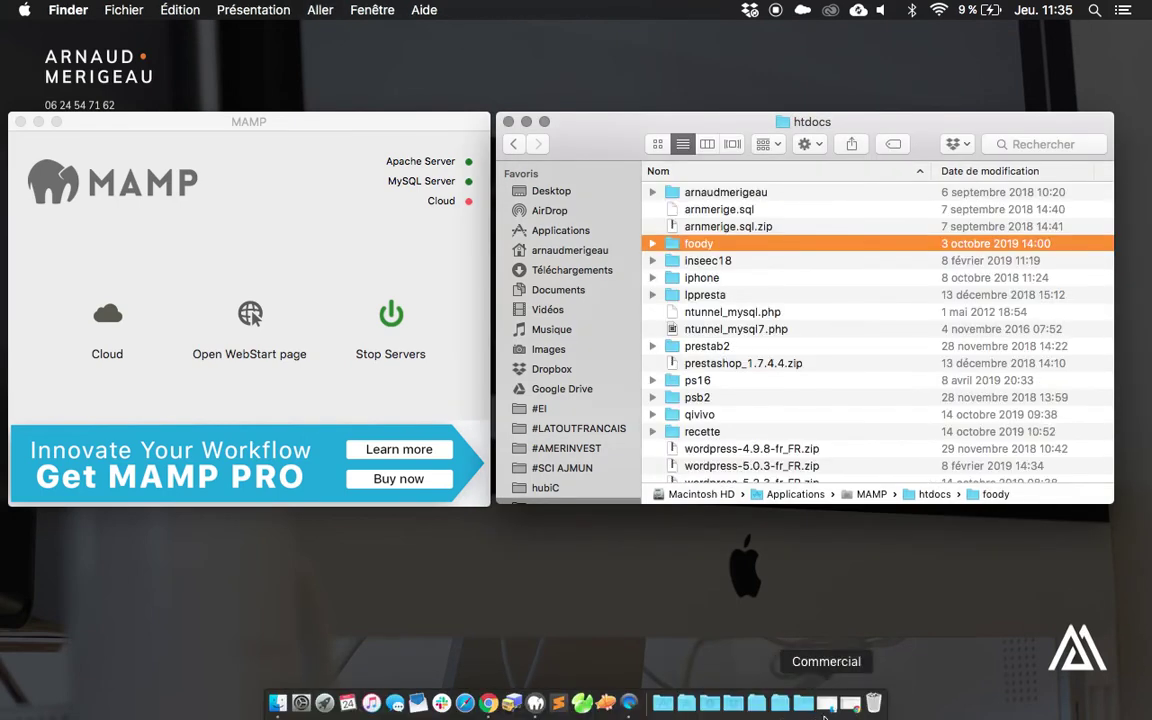
{"action": "left_click", "coordinate": [850, 705]}
Load localhost/foody in Chrome to reach the WordPress setup page.
{"action": "key", "text": "super+t"}
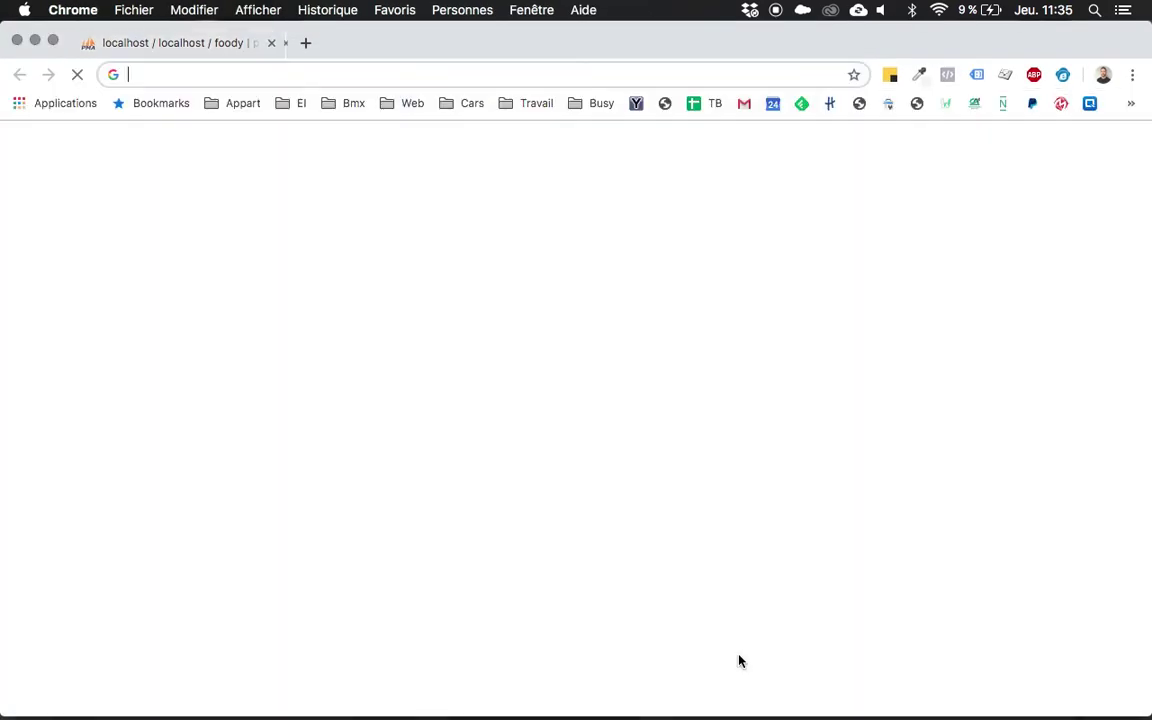
{"action": "type", "text": "localhost"}
{"action": "key", "text": "super+w"}
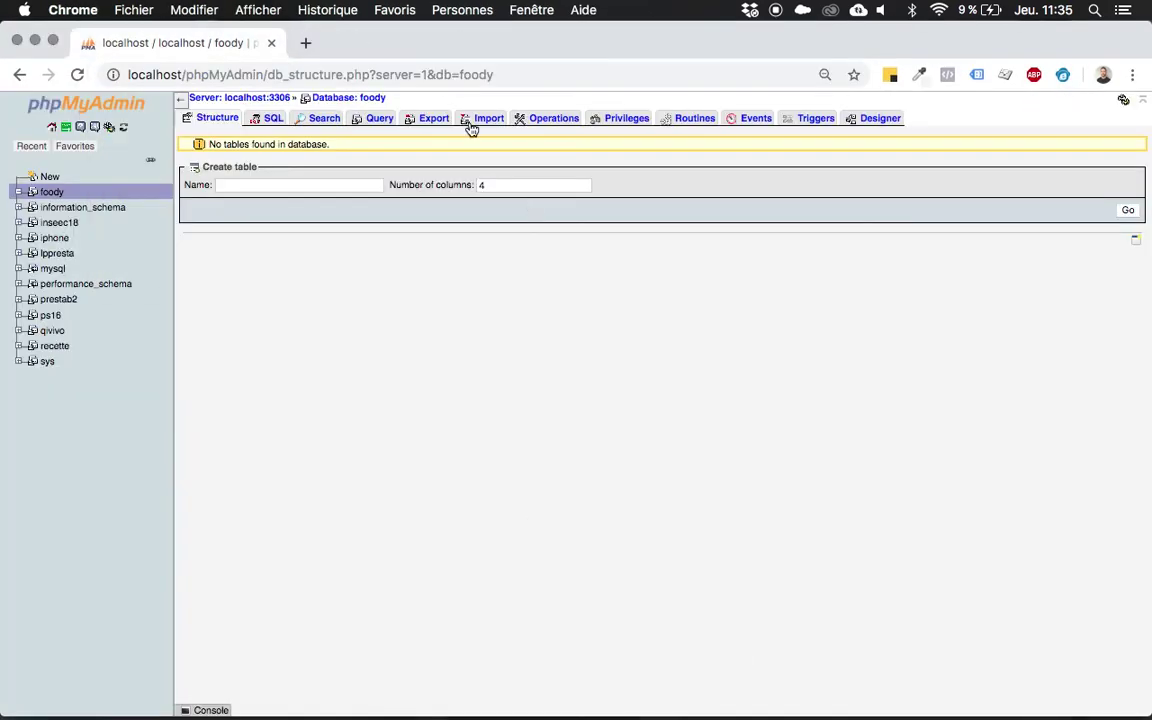
{"action": "left_click", "coordinate": [437, 80]}
{"action": "type", "text": "localhost"}
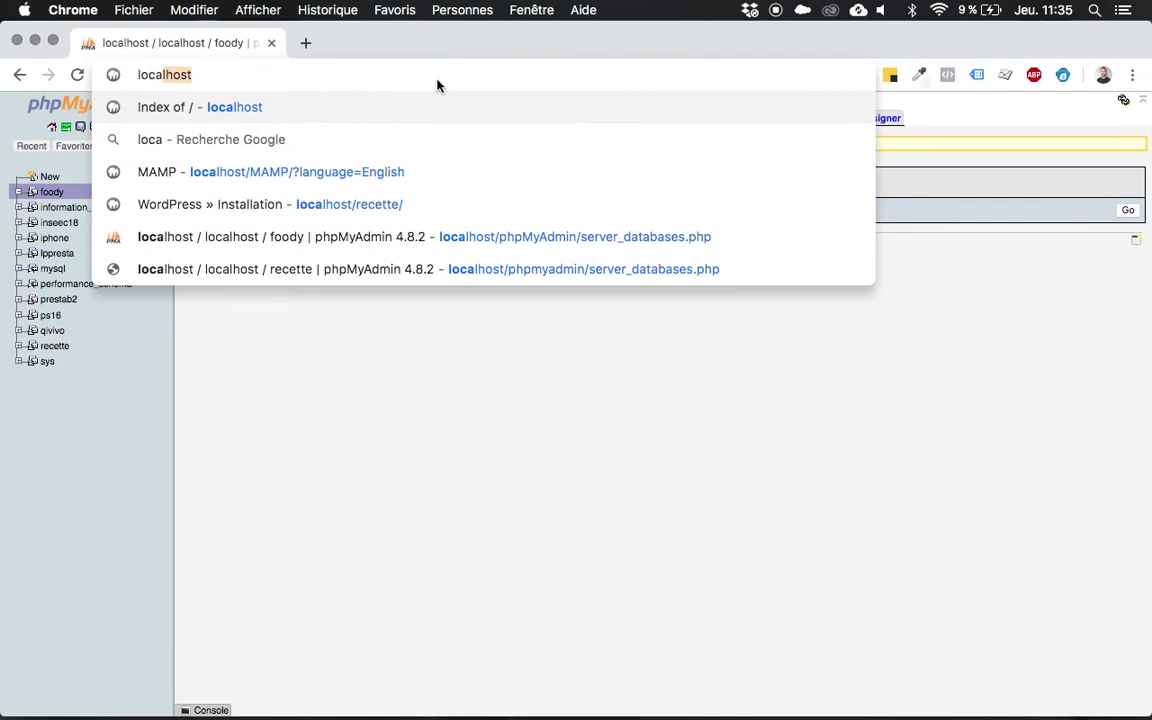
{"action": "type", "text": "/foody"}
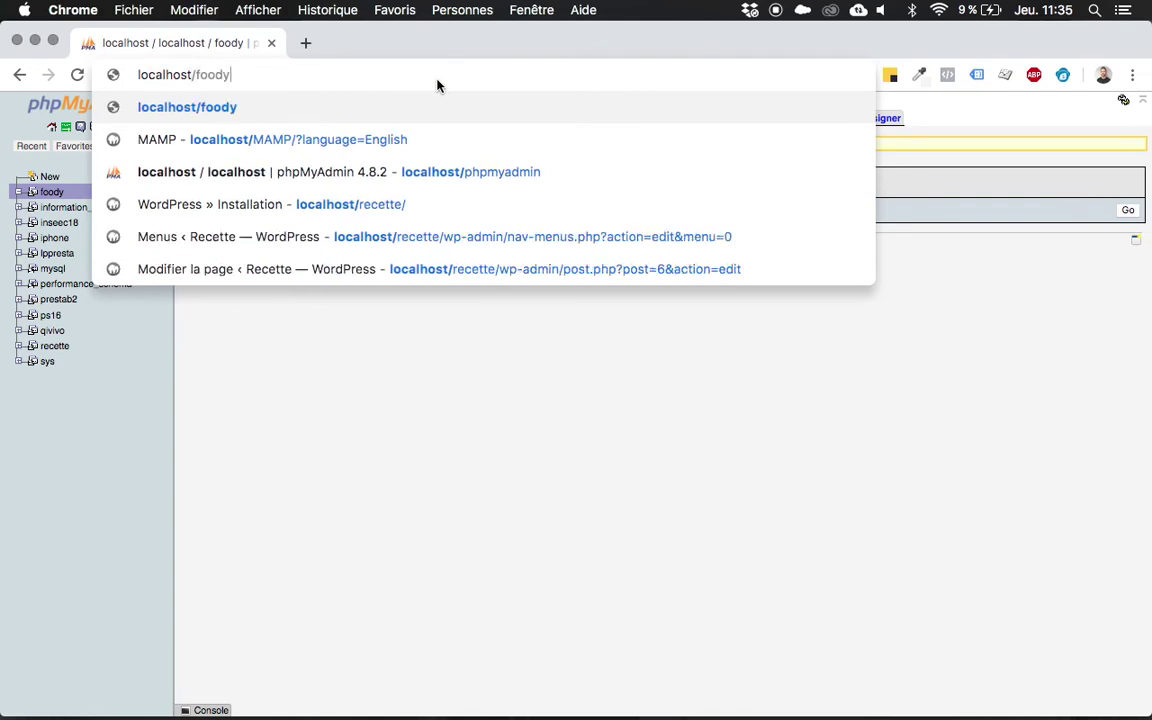
{"action": "key", "text": "Return"}
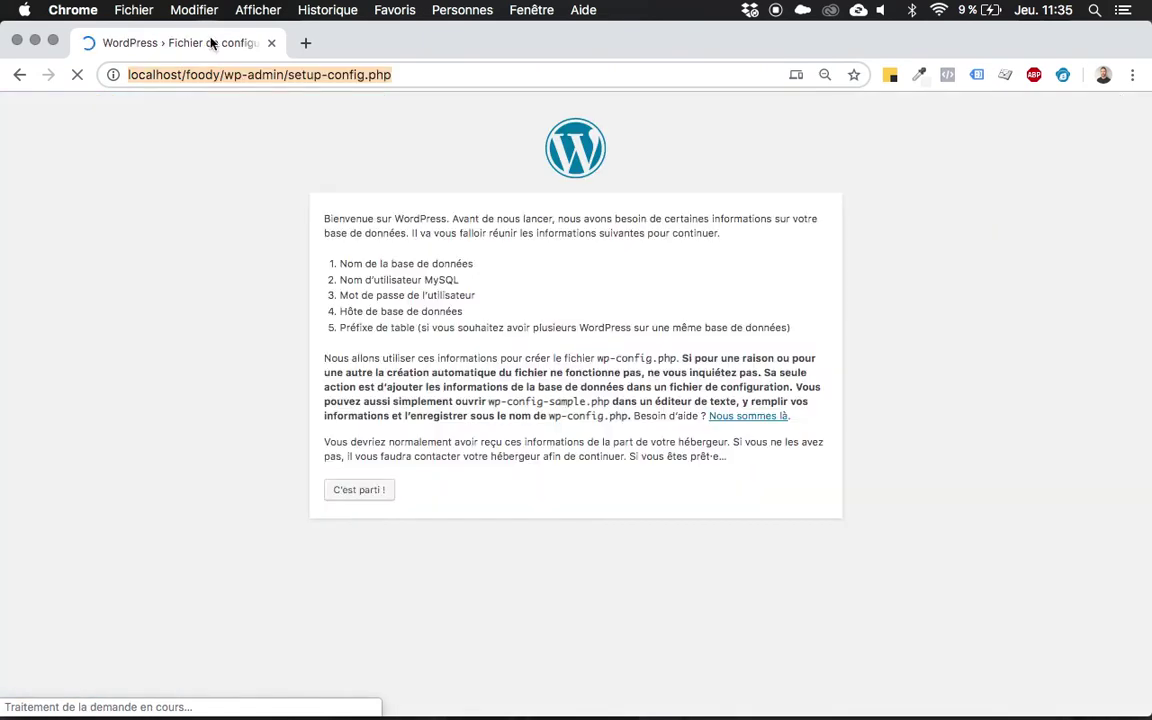
Begin the setup and enter database name foody and MySQL user root.
{"action": "left_click", "coordinate": [364, 490]}
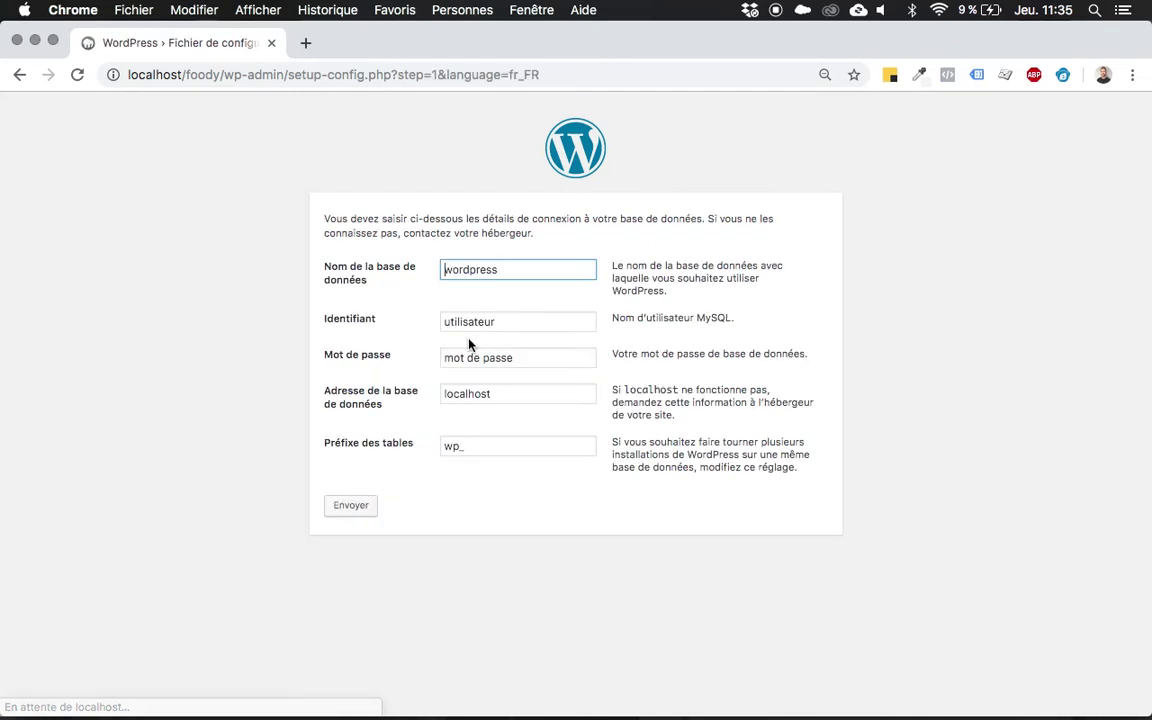
{"action": "key", "text": "super+a"}
{"action": "key", "text": "BackSpace"}
{"action": "type", "text": "foody"}
{"action": "key", "text": "Tab"}
{"action": "type", "text": "root"}
{"action": "key", "text": "Tab"}
{"action": "key", "text": "BackSpace"}
{"action": "type", "text": "root"}
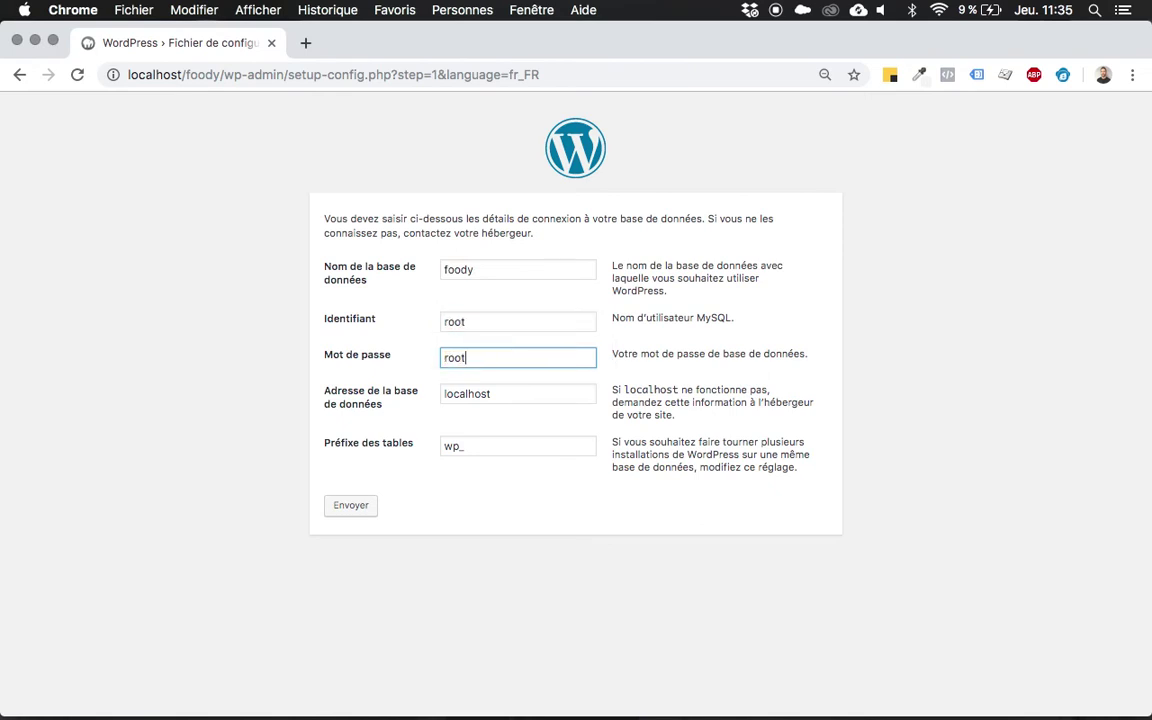
{"action": "key", "text": "Tab"}
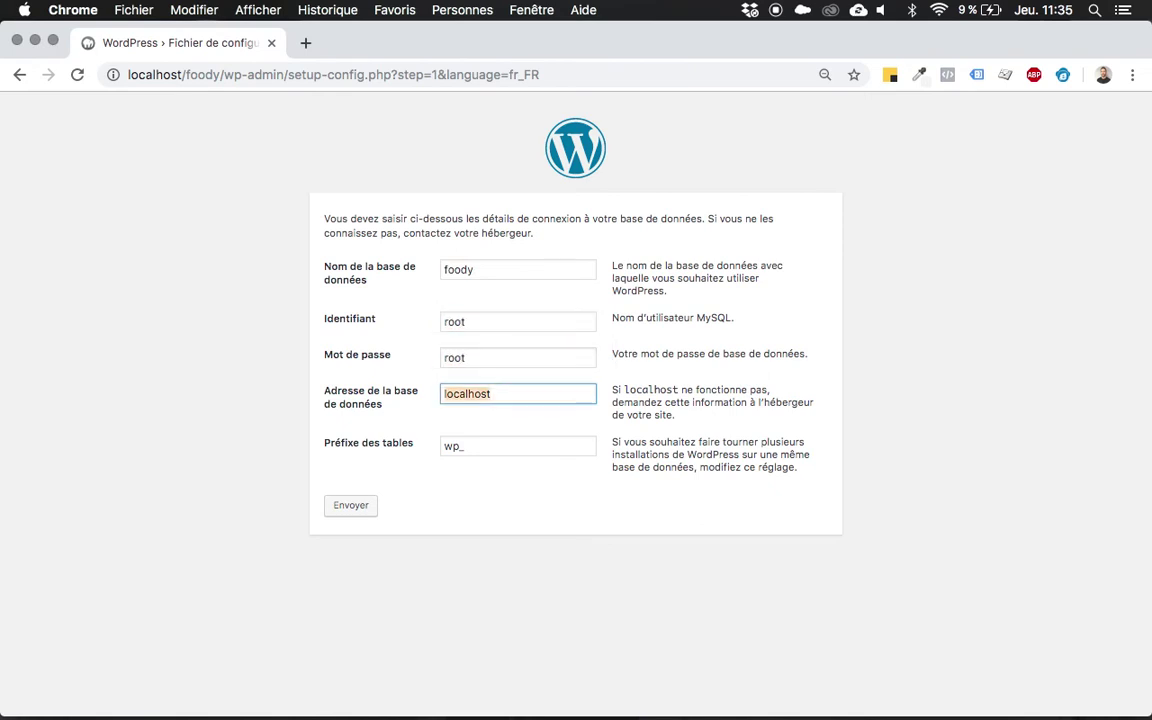
{"action": "key", "text": "Tab"}
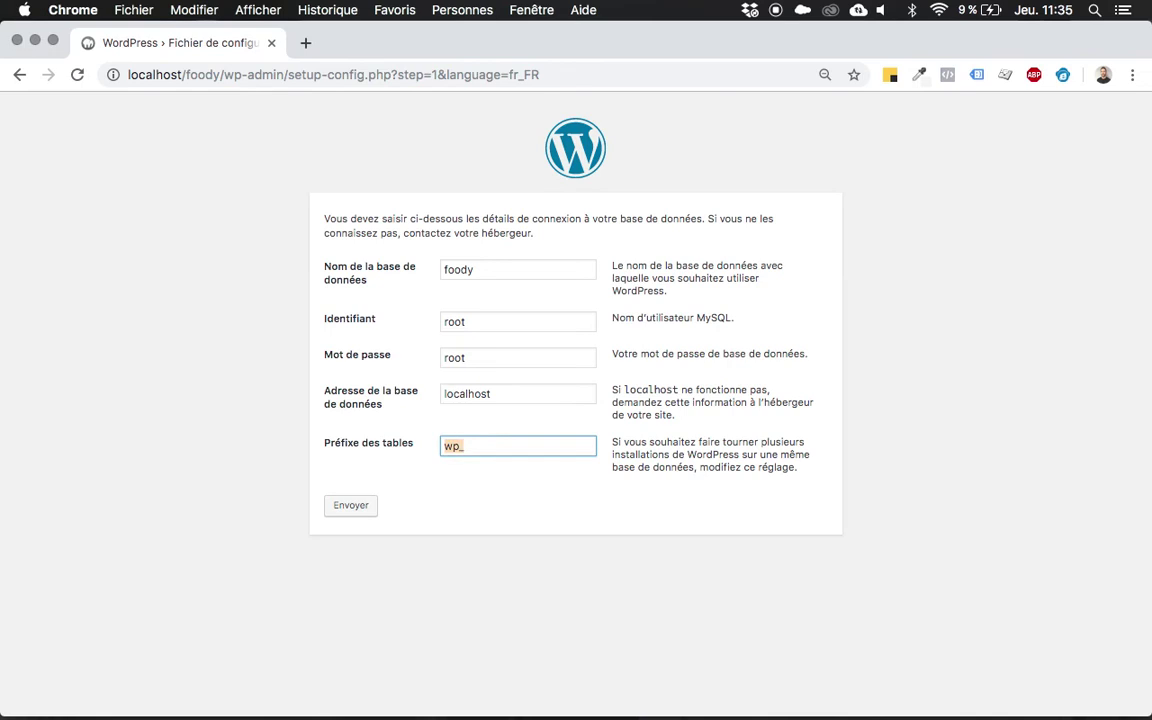
{"action": "type", "text": "fo_"}
{"action": "left_click", "coordinate": [362, 506]}
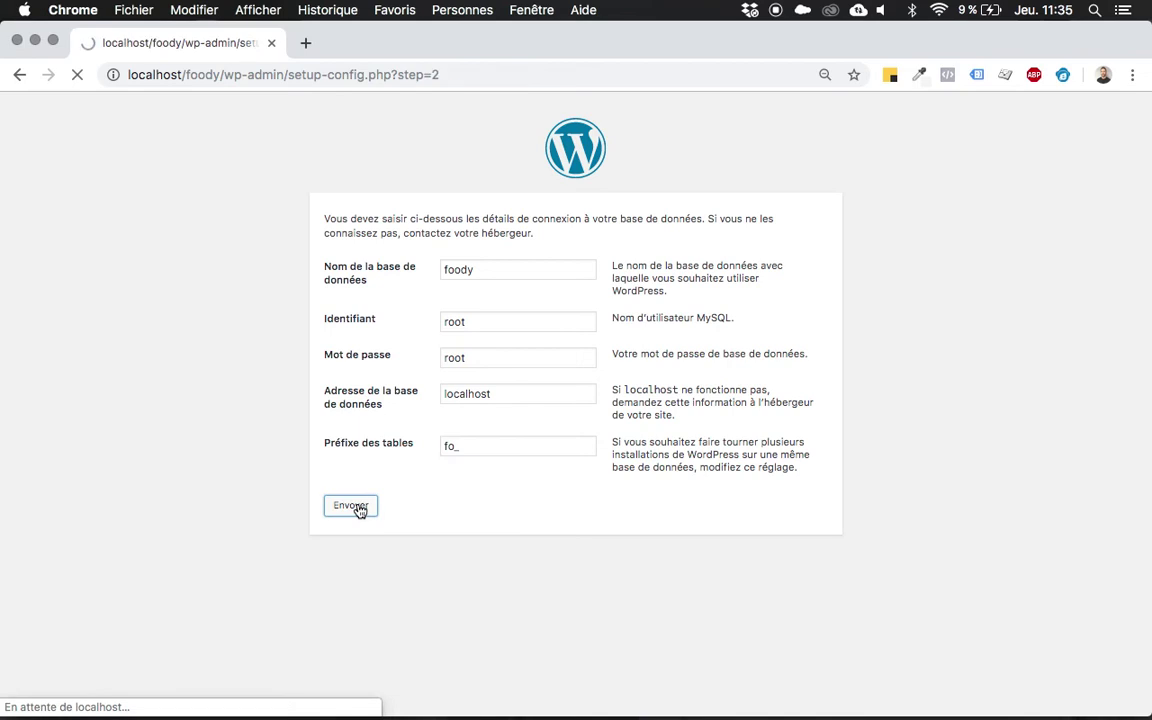
{"action": "left_click", "coordinate": [357, 270]}
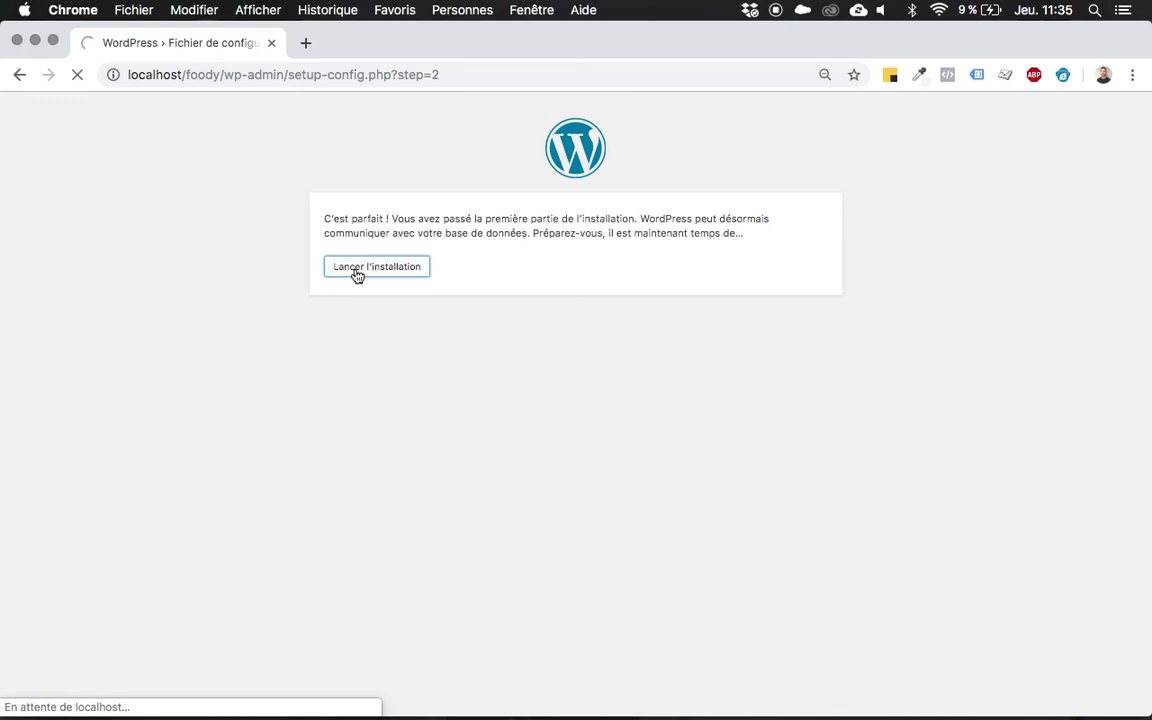
Install WordPress with site title Foody, weak password confirmed and the admin e-mail filled in.
{"action": "type", "text": "Foody"}
{"action": "key", "text": "Tab"}
{"action": "key", "text": "Tab"}
{"action": "scroll", "coordinate": [522, 517], "scroll_direction": "down", "scroll_amount": 2}
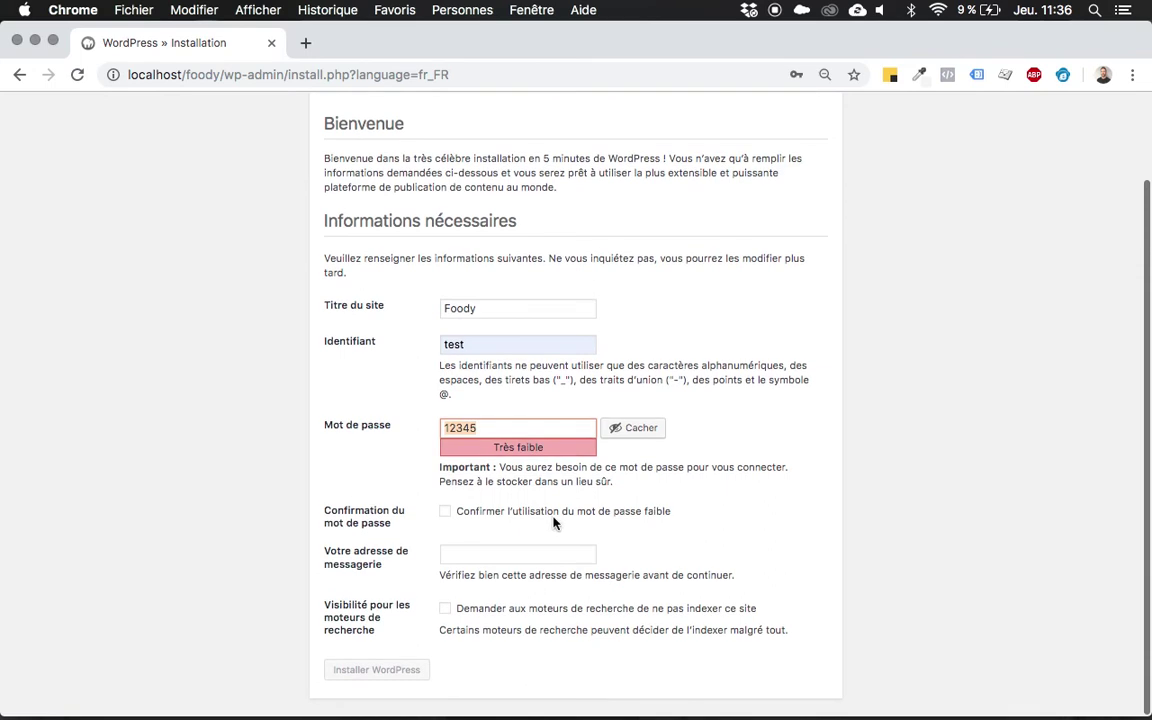
{"action": "left_click", "coordinate": [522, 517]}
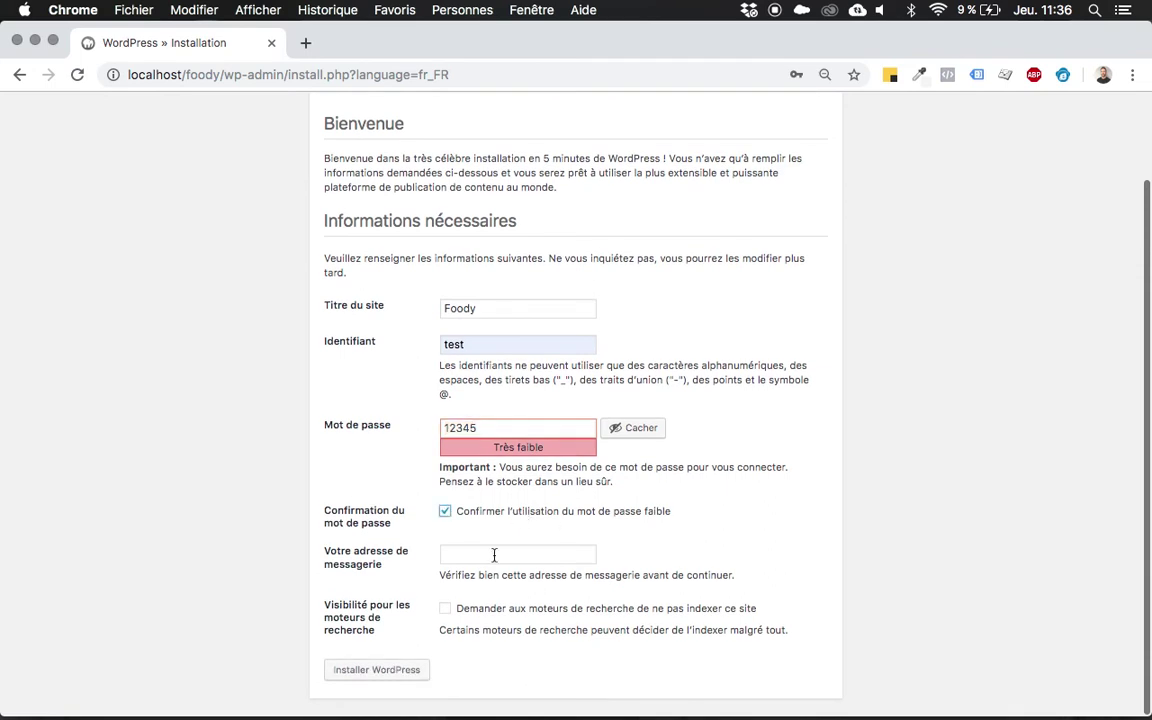
{"action": "left_click", "coordinate": [496, 555]}
{"action": "type", "text": "test"}
{"action": "key", "text": "Down"}
{"action": "key", "text": "Return"}
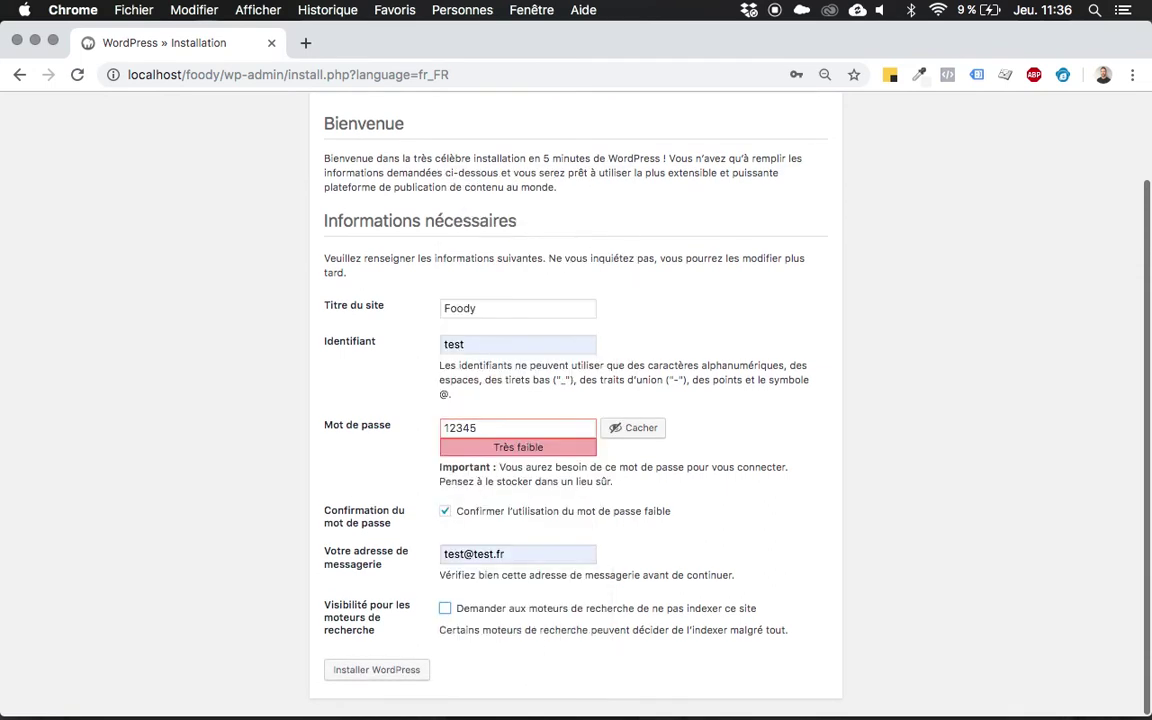
{"action": "left_click", "coordinate": [373, 673]}
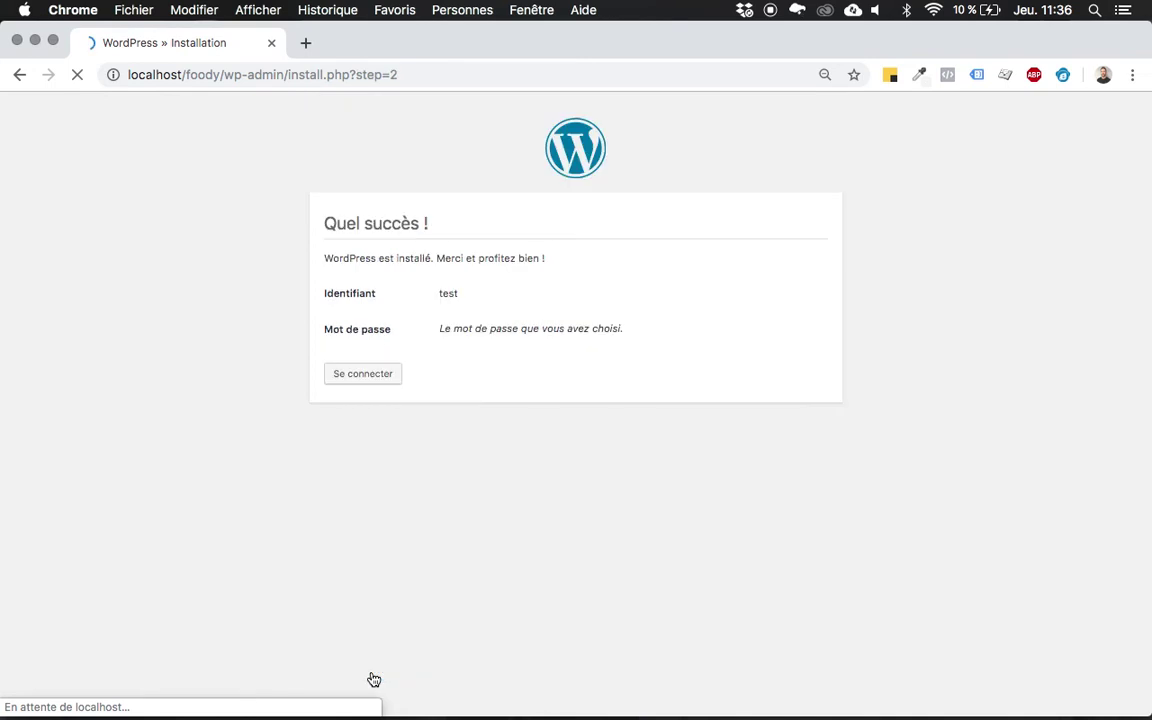
Log in with the autofilled admin credentials, ticking Se souvenir de moi.
{"action": "left_click", "coordinate": [368, 376]}
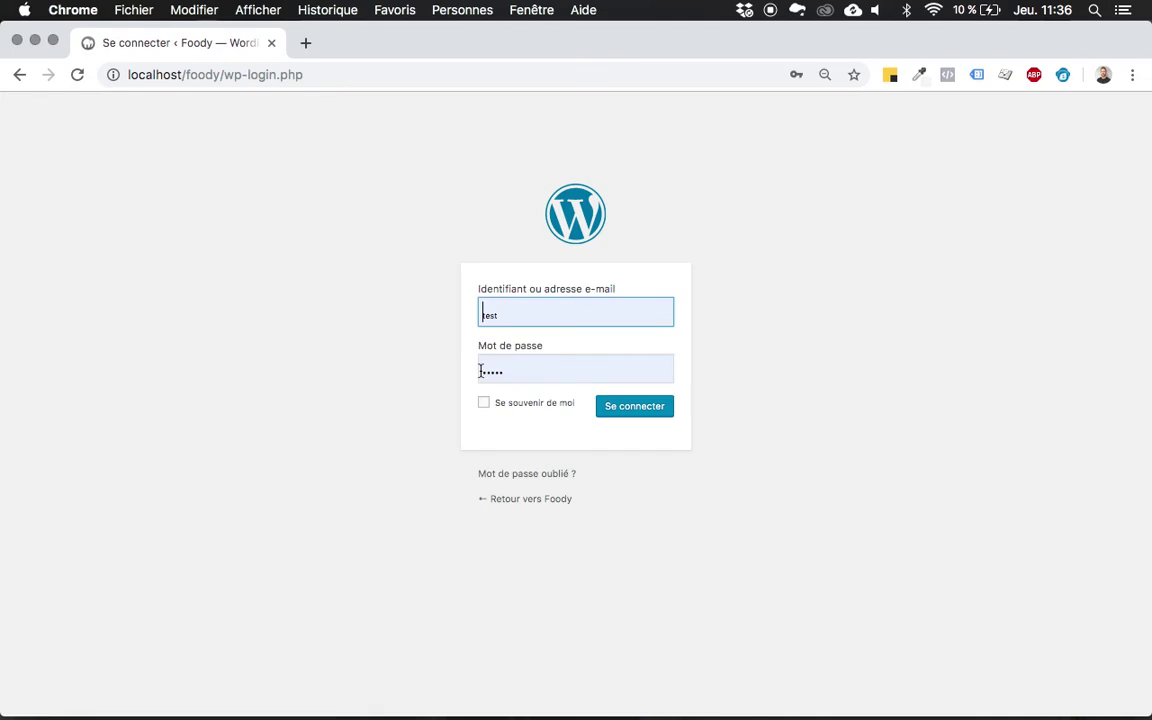
{"action": "left_click", "coordinate": [484, 402]}
{"action": "left_click", "coordinate": [608, 410]}
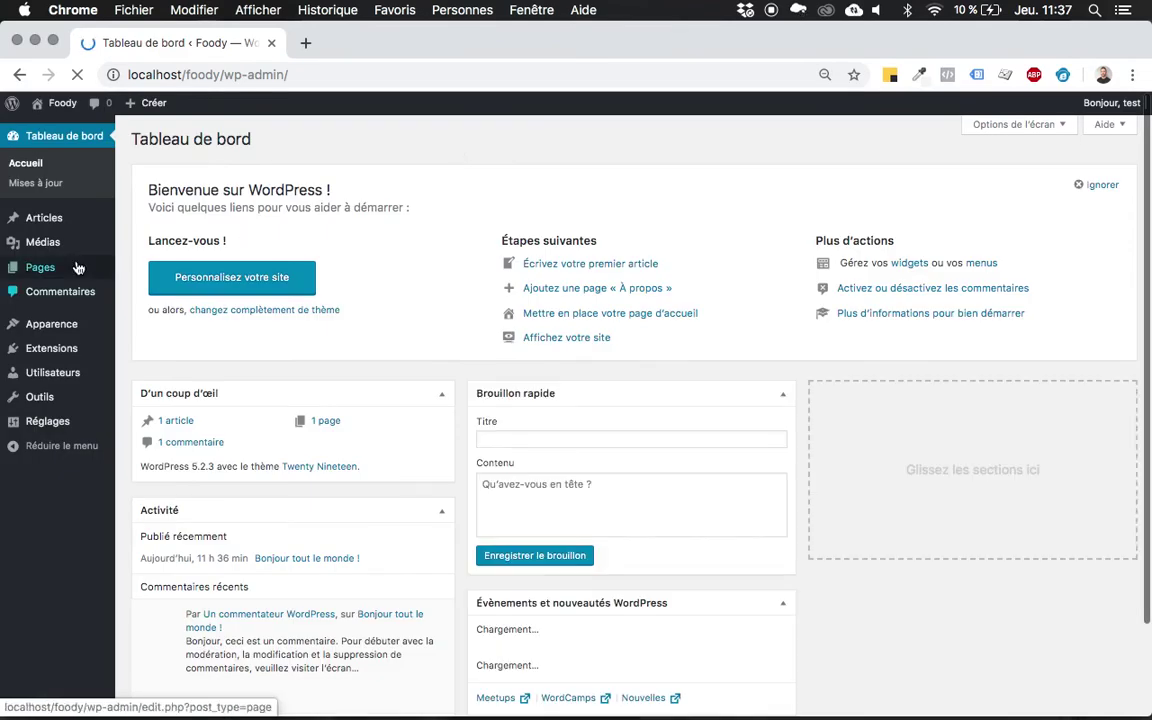
Open Apparence > Thèmes to view the three installed themes.
{"action": "mouse_move", "coordinate": [69, 331]}
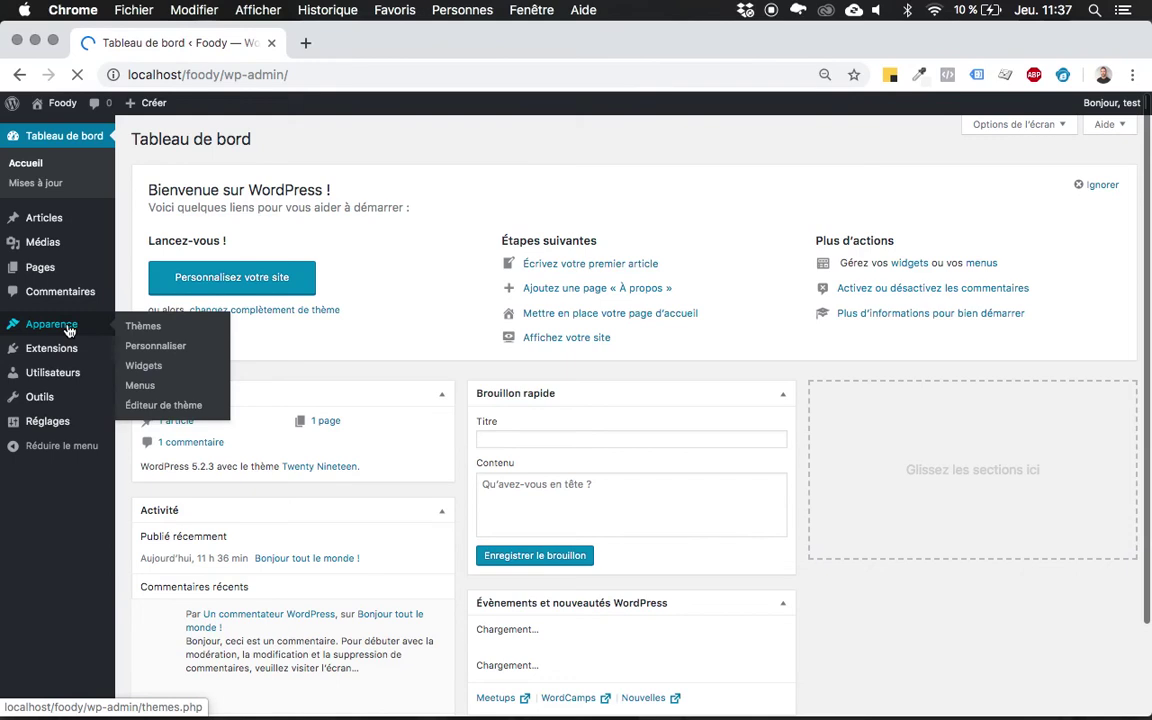
{"action": "left_click", "coordinate": [162, 328]}
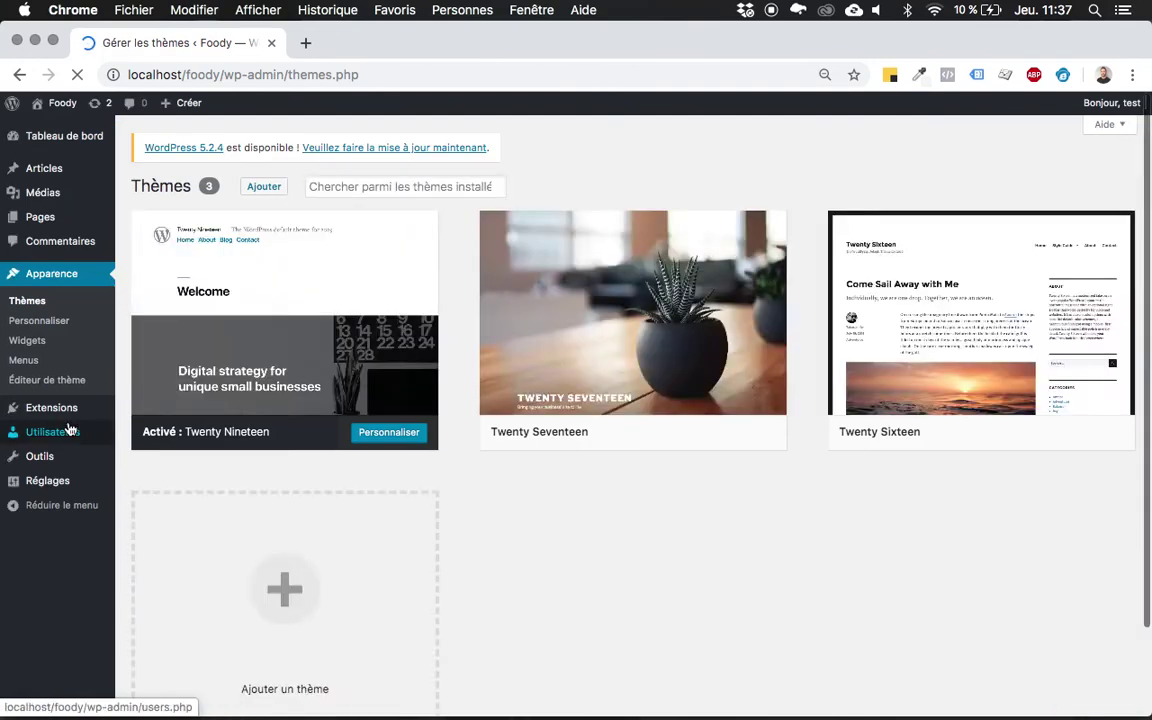
{"action": "mouse_move", "coordinate": [30, 408]}
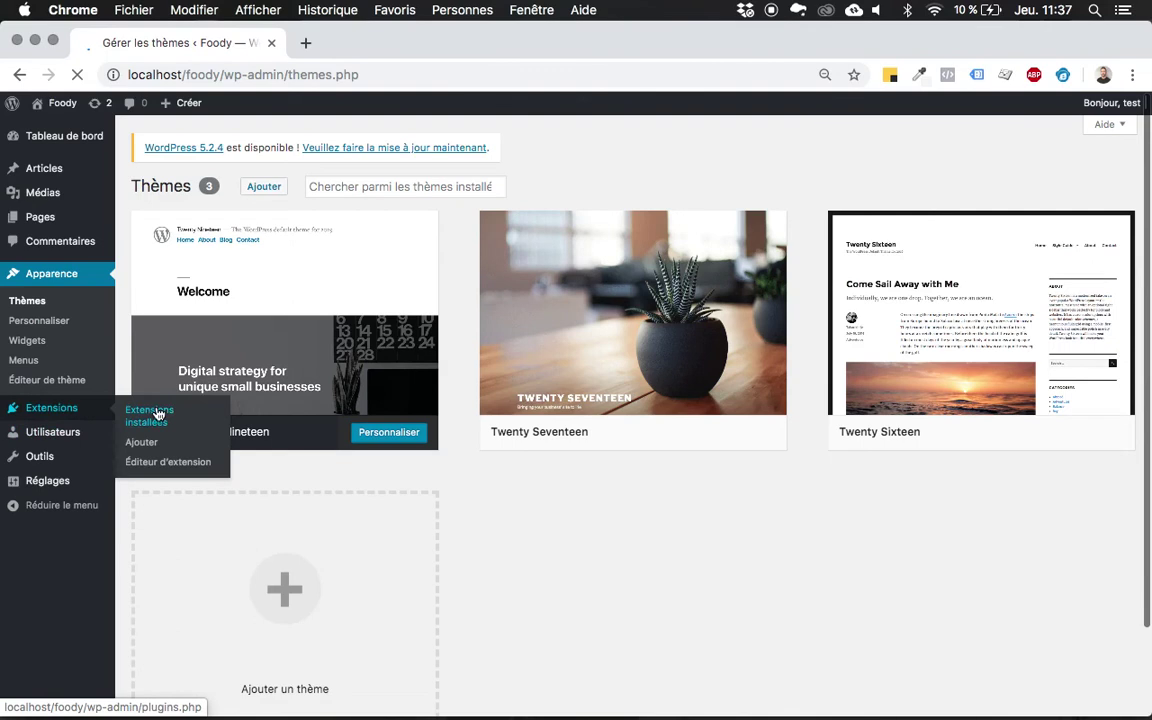
Go to Extensions > Ajouter and search for 'wp database backup'.
{"action": "left_click", "coordinate": [152, 447]}
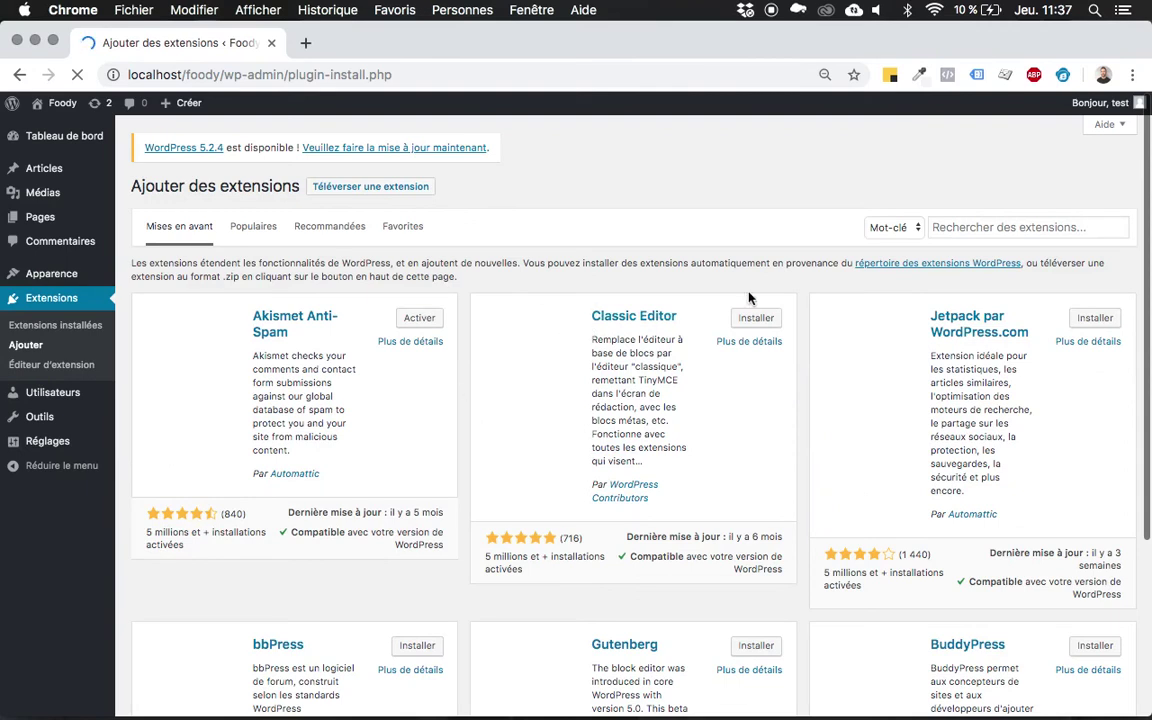
{"action": "left_click", "coordinate": [972, 226]}
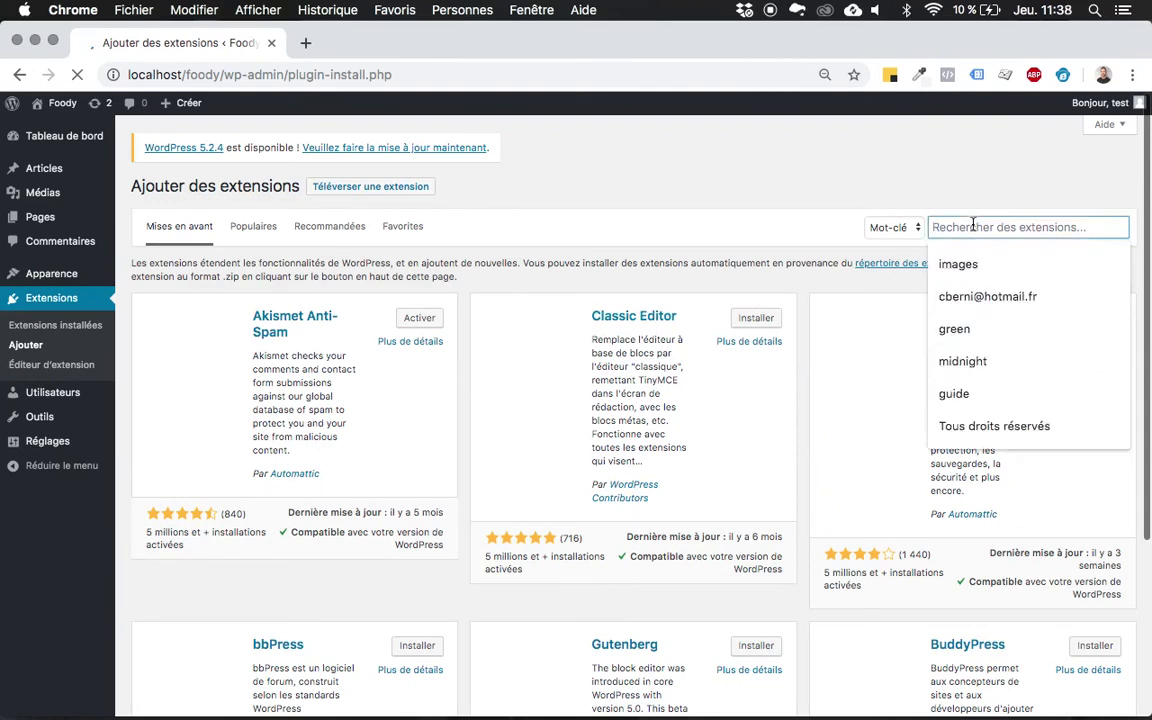
{"action": "type", "text": "wp database backup"}
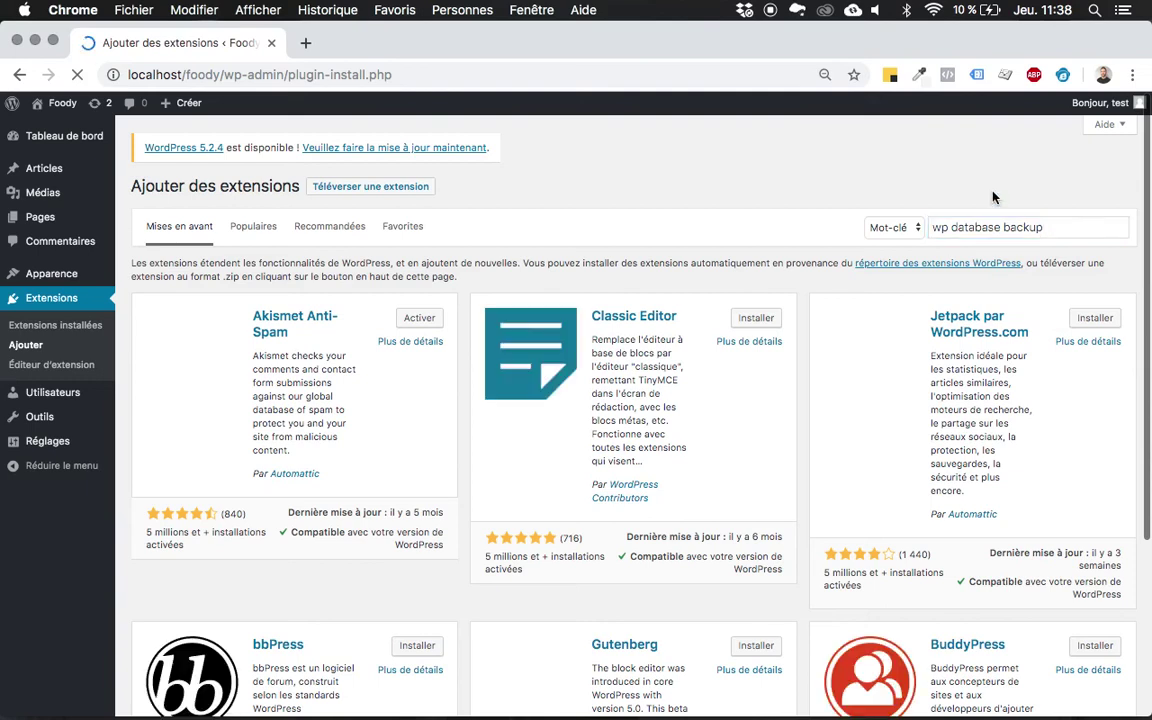
{"action": "left_click", "coordinate": [1058, 229]}
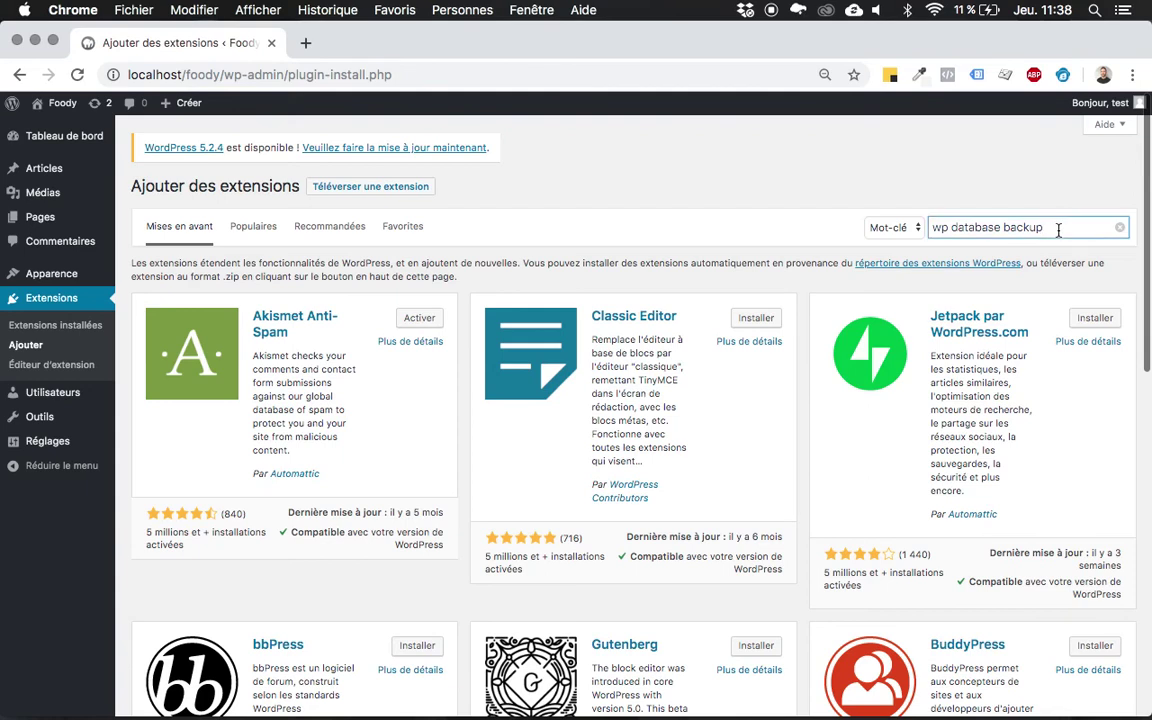
{"action": "key", "text": "Return"}
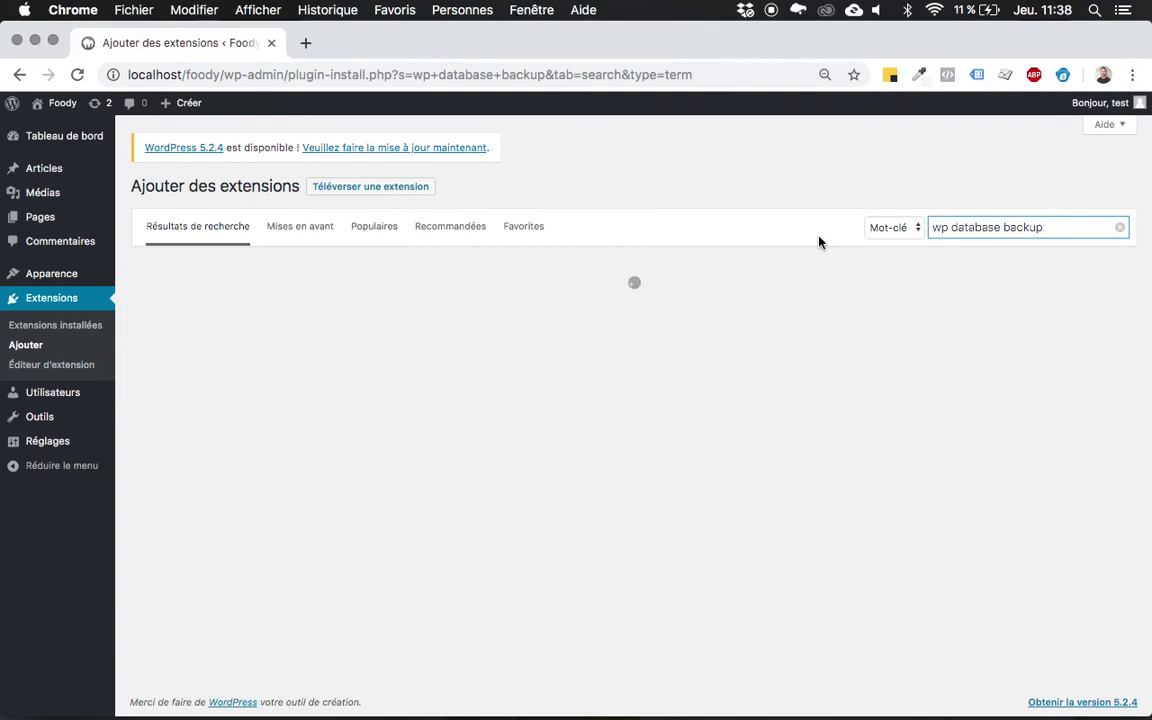
Try installing WP Database Backup from the search results; it fails with an unexpected error.
{"action": "left_click", "coordinate": [778, 229]}
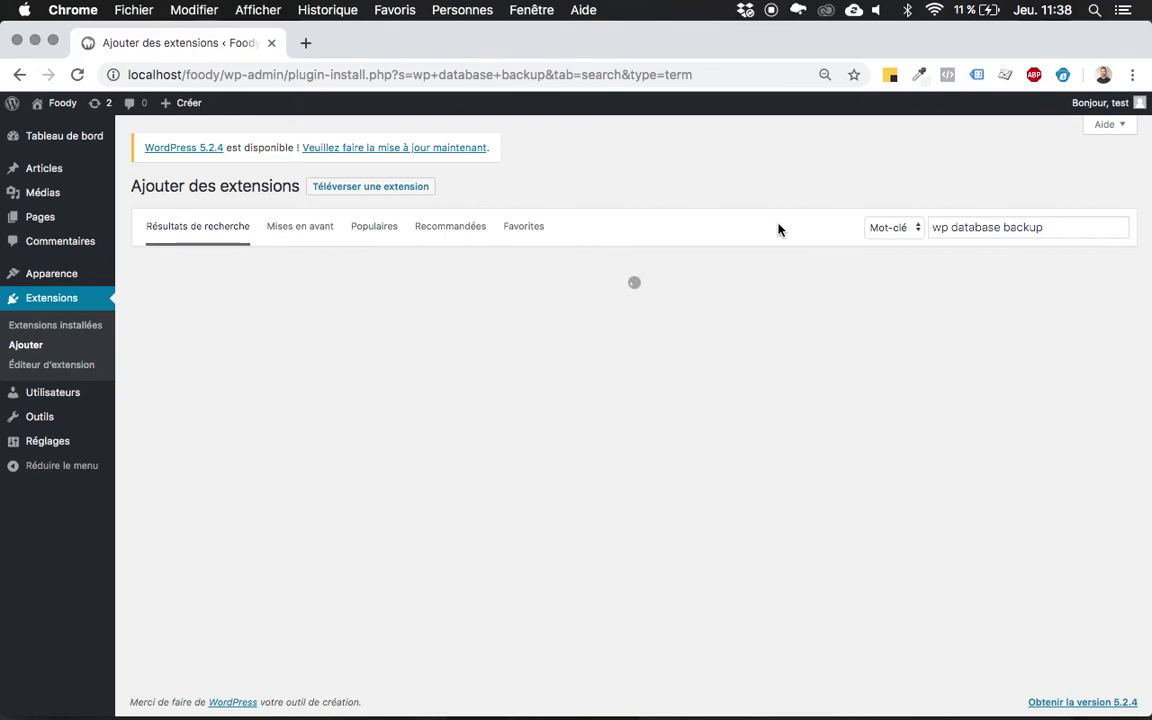
{"action": "scroll", "coordinate": [779, 230], "scroll_direction": "down", "scroll_amount": 2}
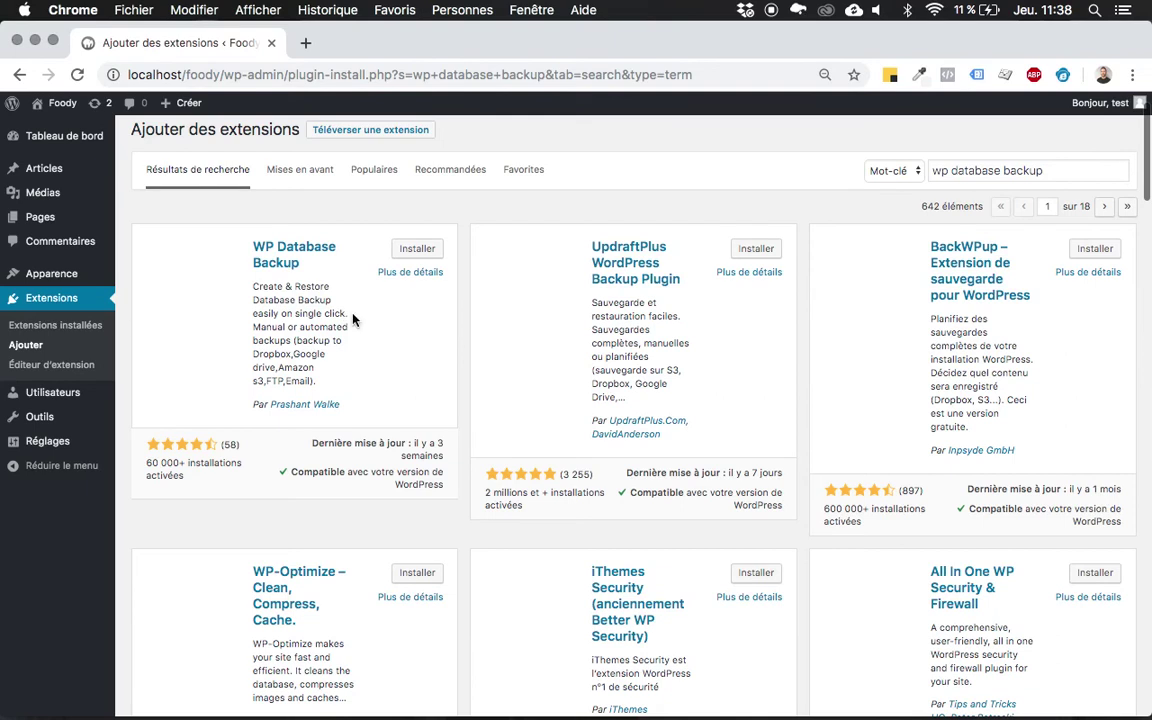
{"action": "left_click", "coordinate": [417, 250]}
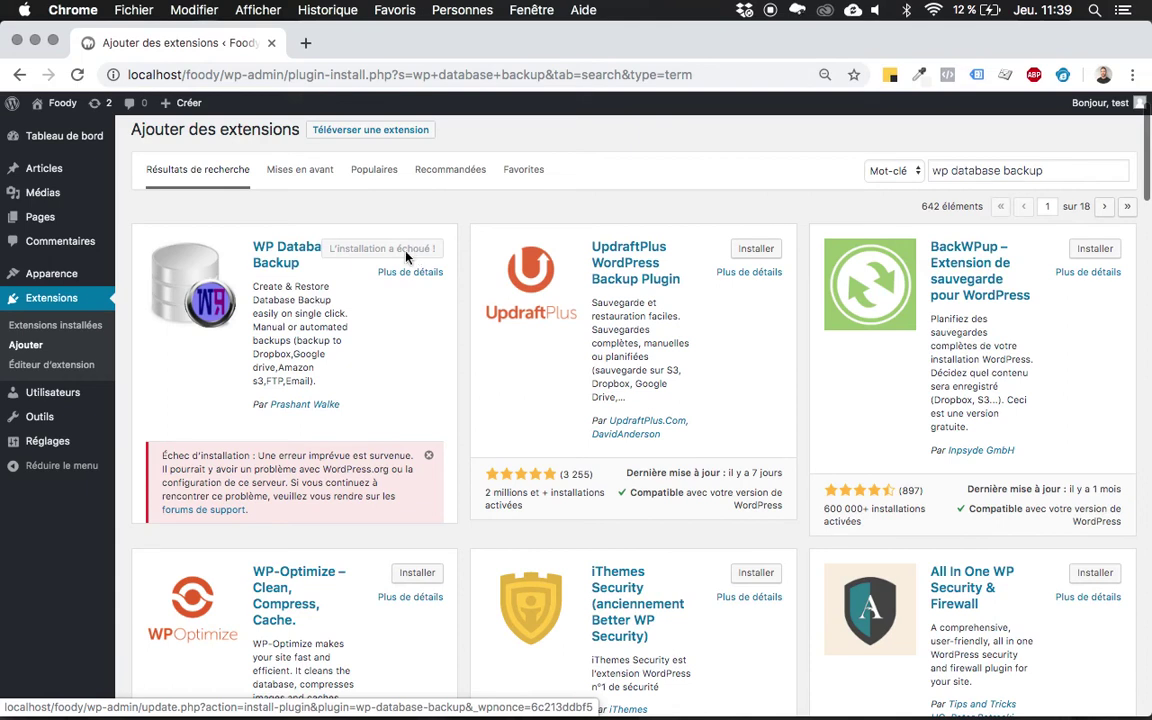
Copy the 'WP Database Backup' title and Google it in a new Chrome tab.
{"action": "left_click_drag", "start_coordinate": [300, 259], "coordinate": [254, 244]}
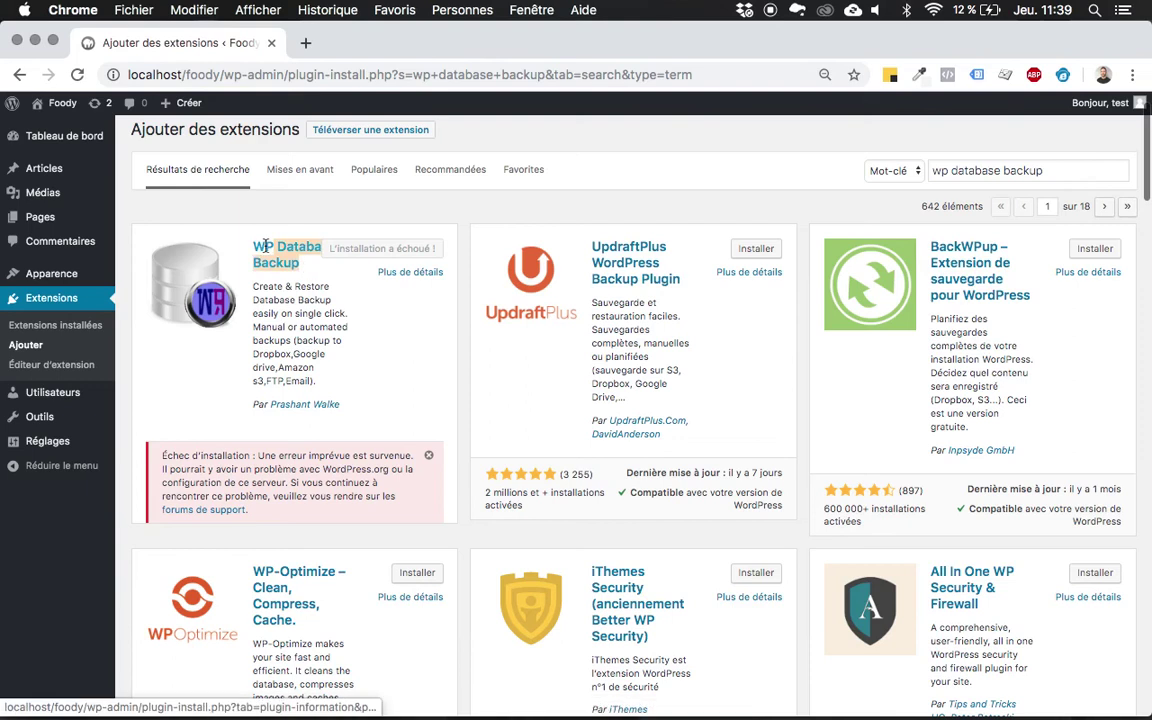
{"action": "key", "text": "super+c"}
{"action": "key", "text": "super+t"}
{"action": "key", "text": "super+v"}
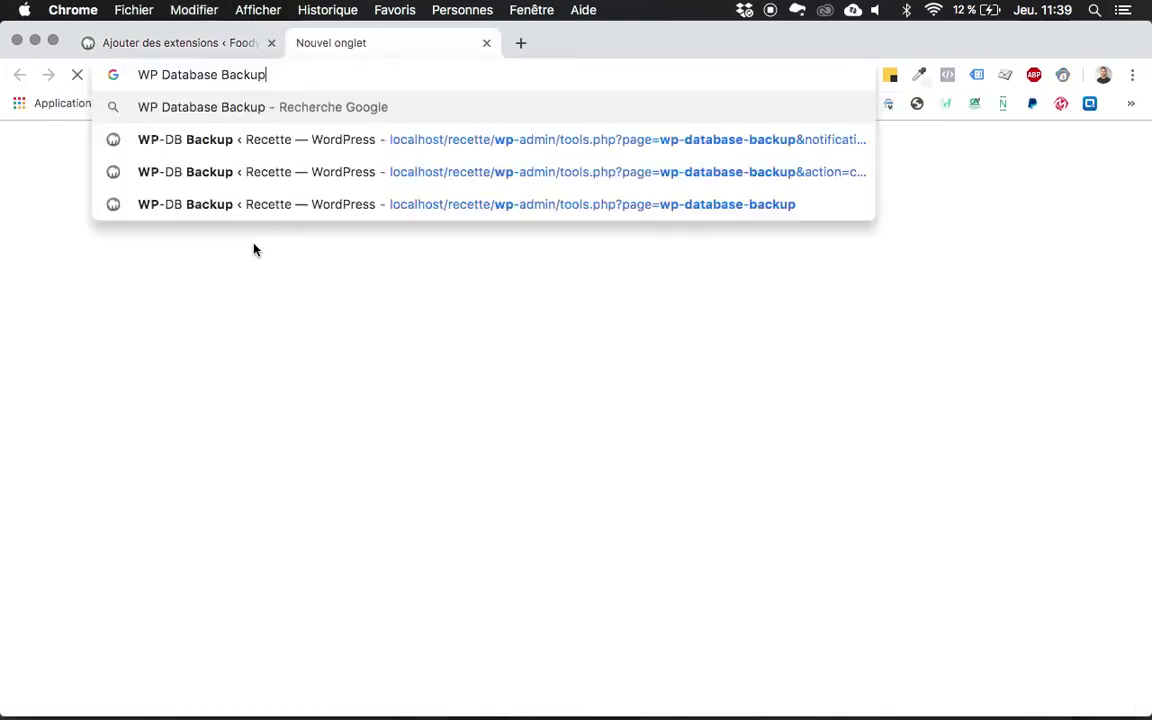
{"action": "key", "text": "Escape"}
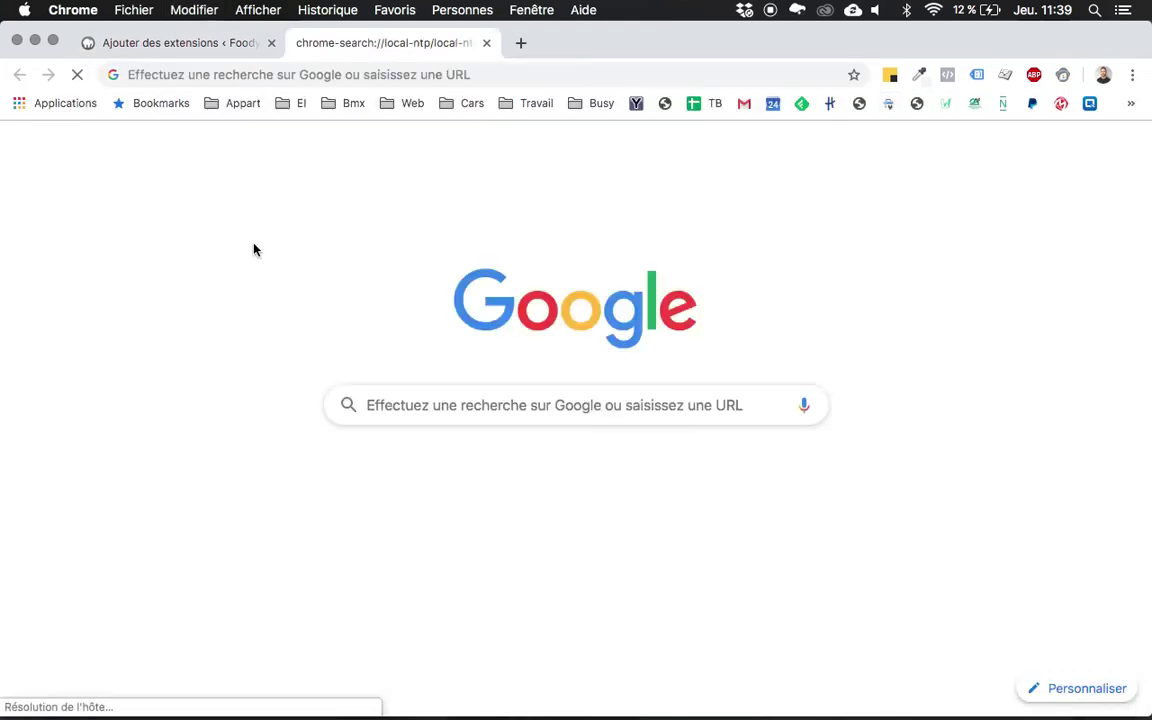
{"action": "left_click", "coordinate": [343, 74]}
{"action": "key", "text": "super+v"}
{"action": "key", "text": "Return"}
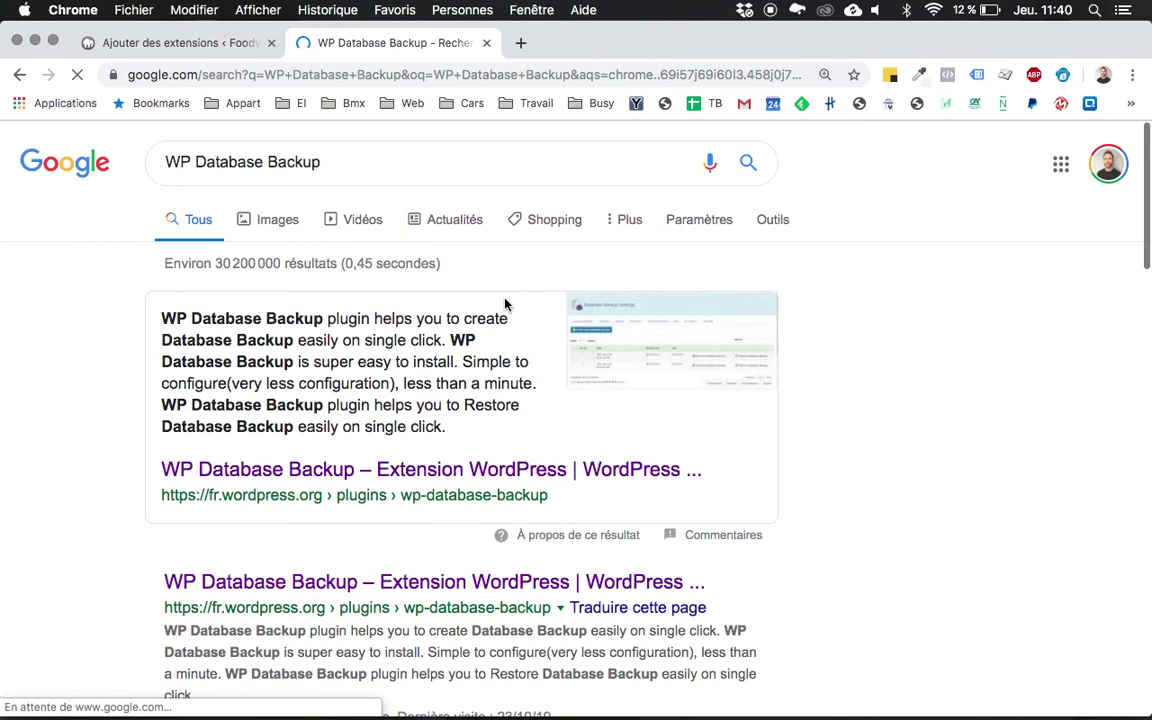
Open WP Database Backup's fr.wordpress.org page and download its 558 Ko zip.
{"action": "left_click", "coordinate": [447, 594]}
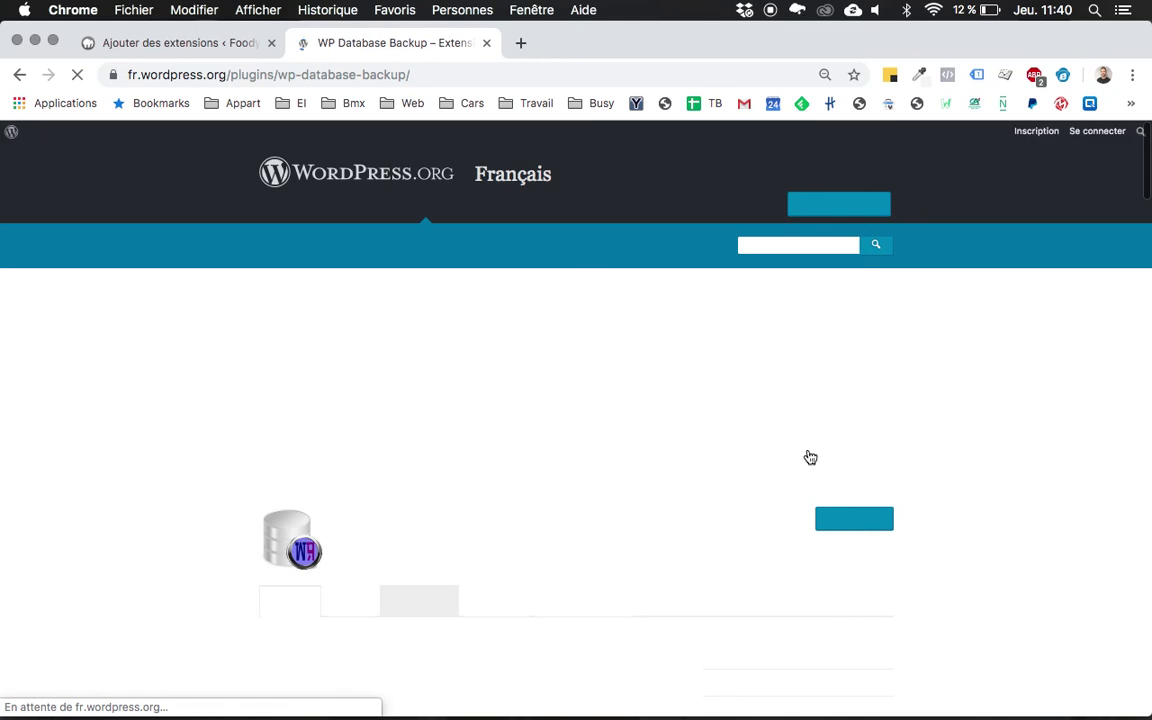
{"action": "scroll", "coordinate": [810, 457], "scroll_direction": "down", "scroll_amount": 3}
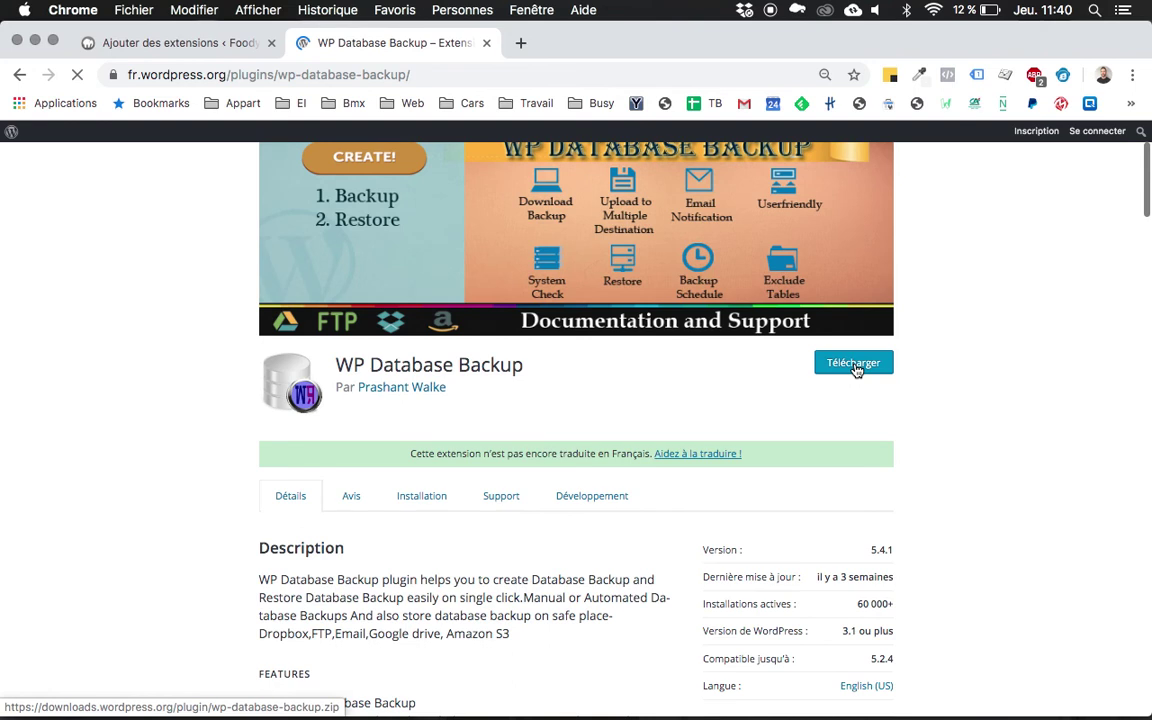
{"action": "left_click", "coordinate": [853, 366]}
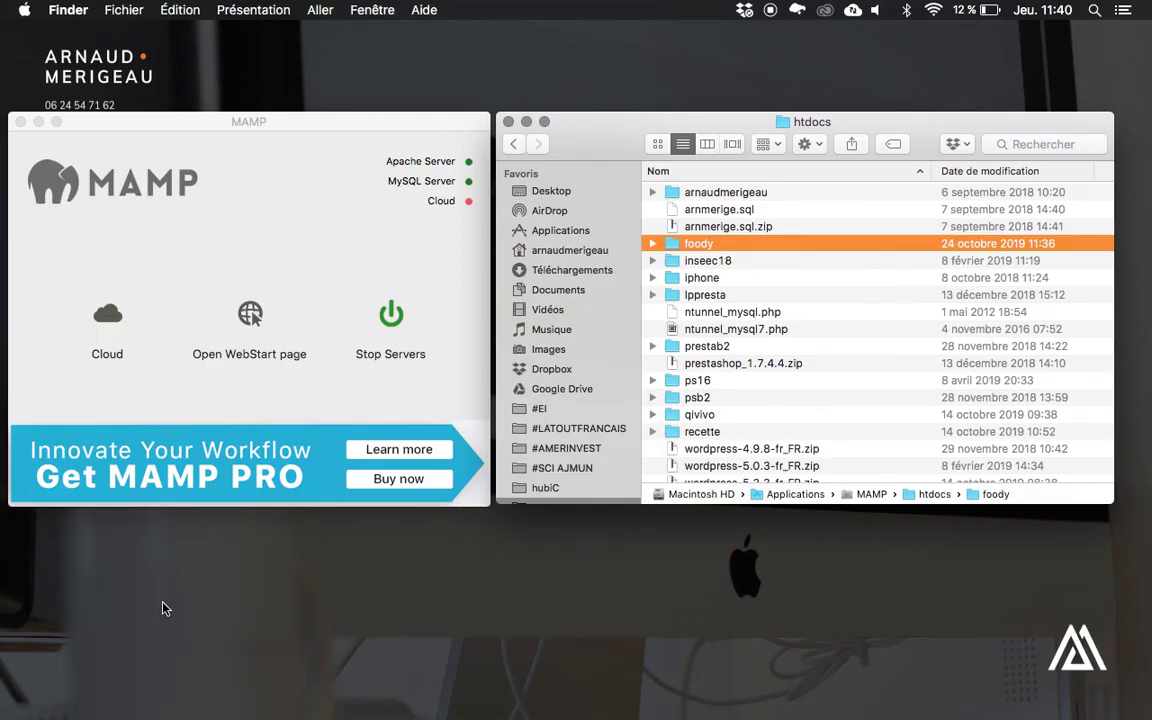
Extract the downloaded wp-database-backup zip in Téléchargements and copy the resulting folder.
{"action": "key", "text": "super+t"}
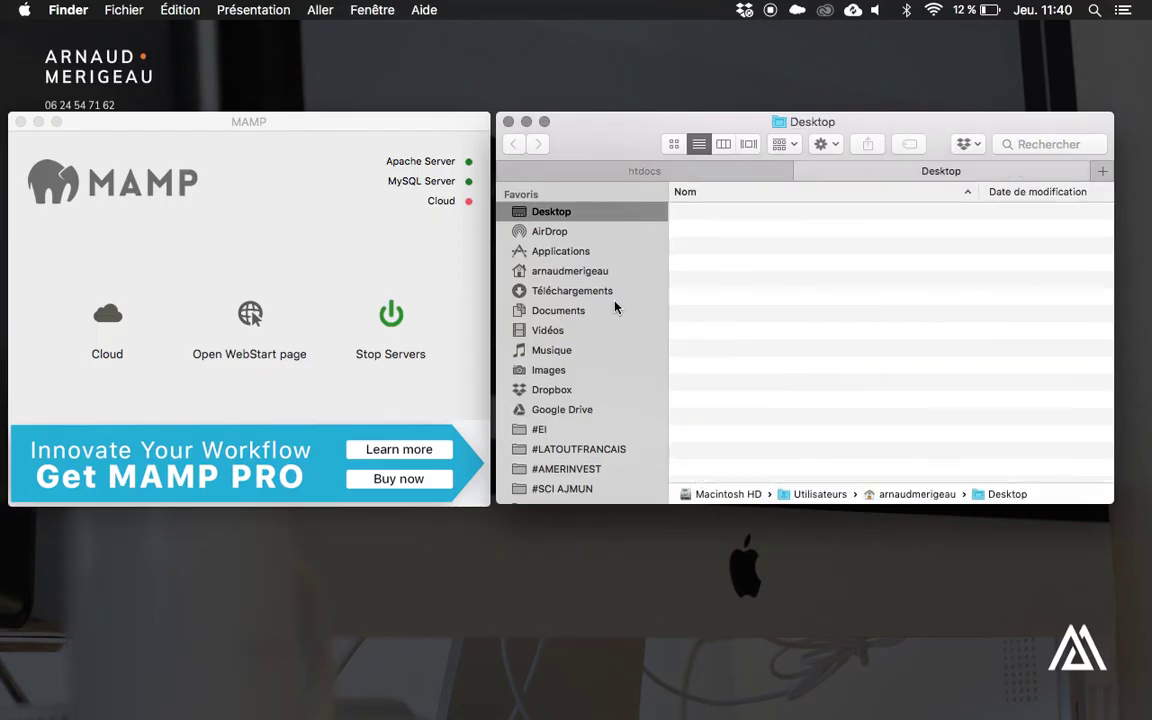
{"action": "left_click", "coordinate": [596, 290]}
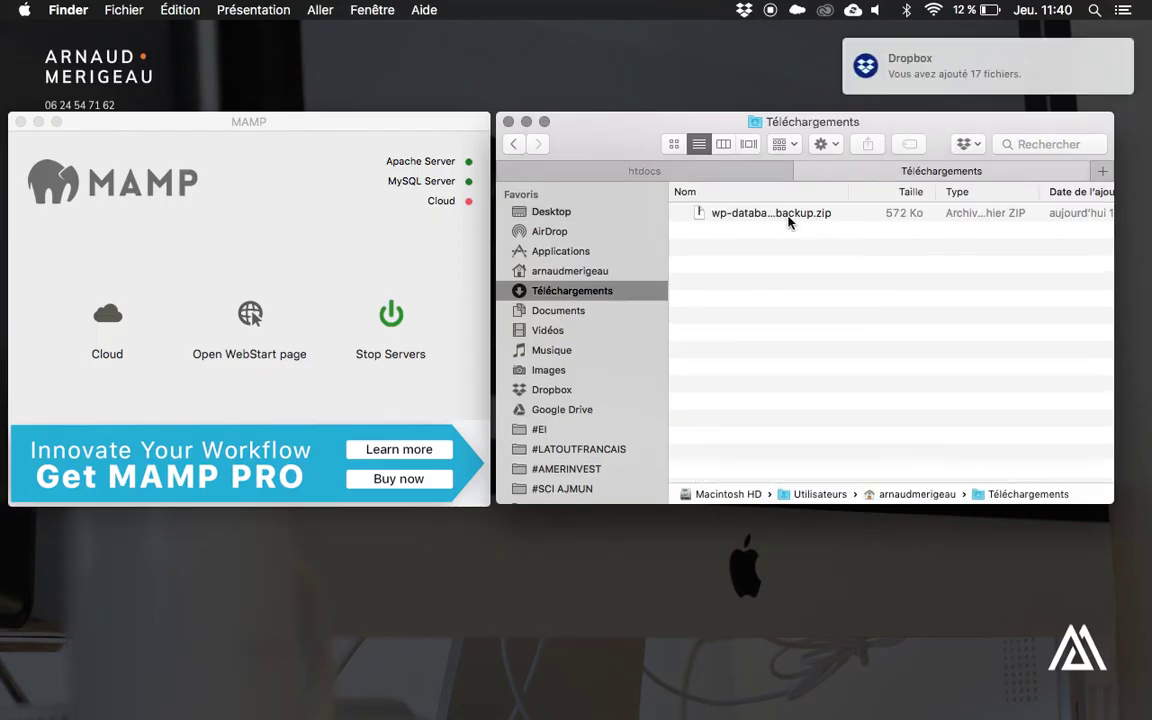
{"action": "left_click", "coordinate": [784, 218]}
{"action": "double_click", "coordinate": [784, 218]}
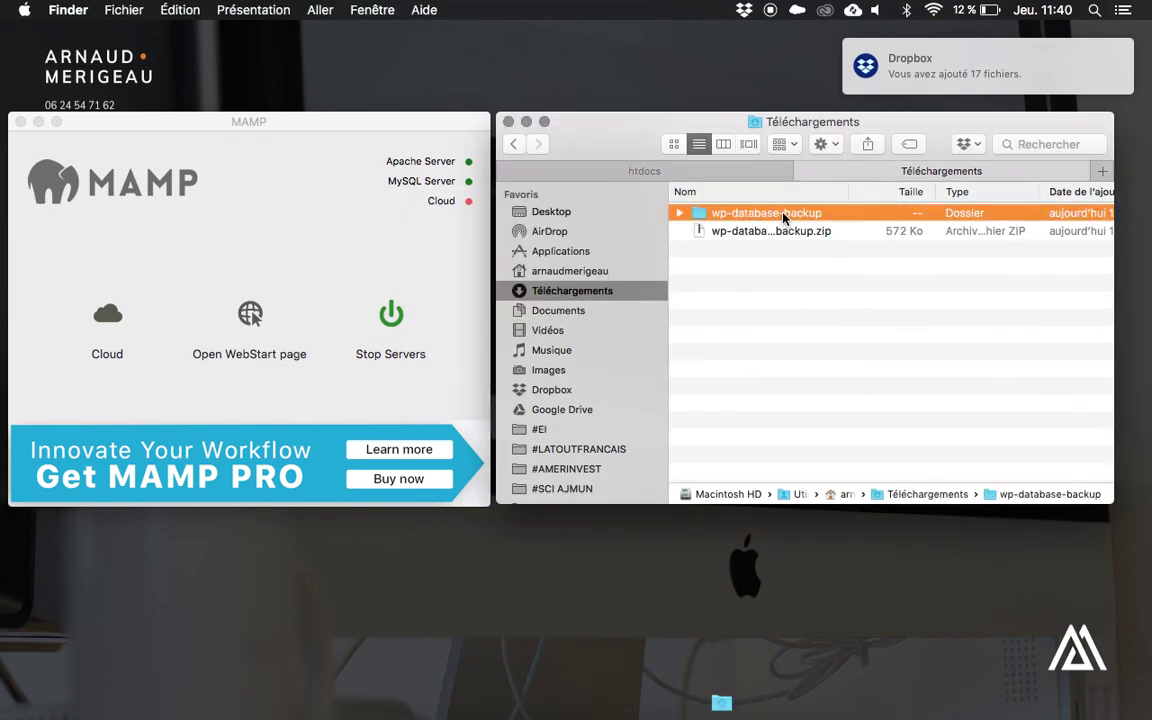
{"action": "key", "text": "super+c"}
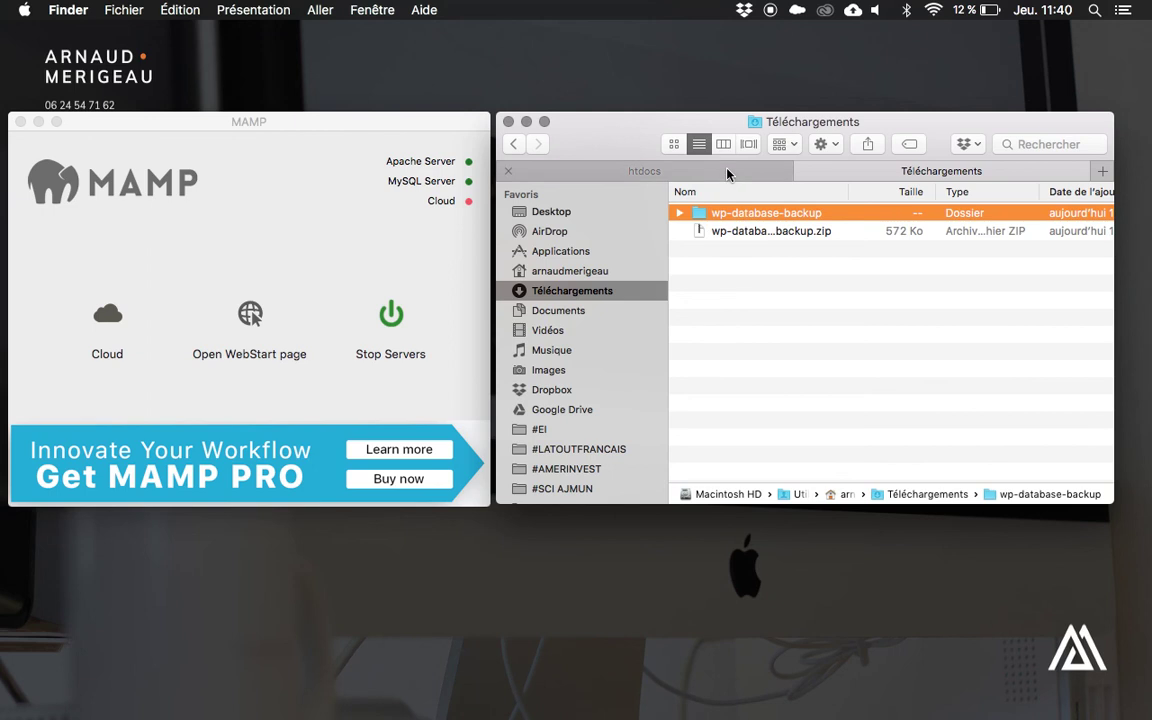
Put the wp-database-backup folder into htdocs/foody/wp-content/plugins.
{"action": "left_click", "coordinate": [727, 173]}
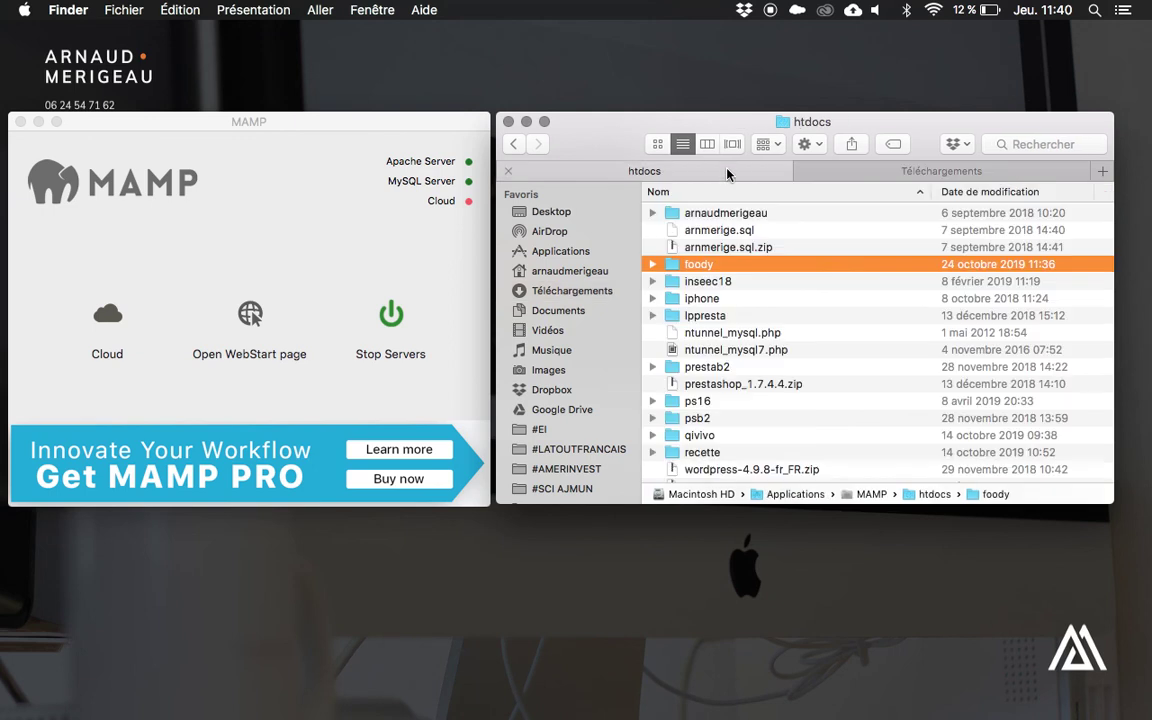
{"action": "double_click", "coordinate": [663, 263]}
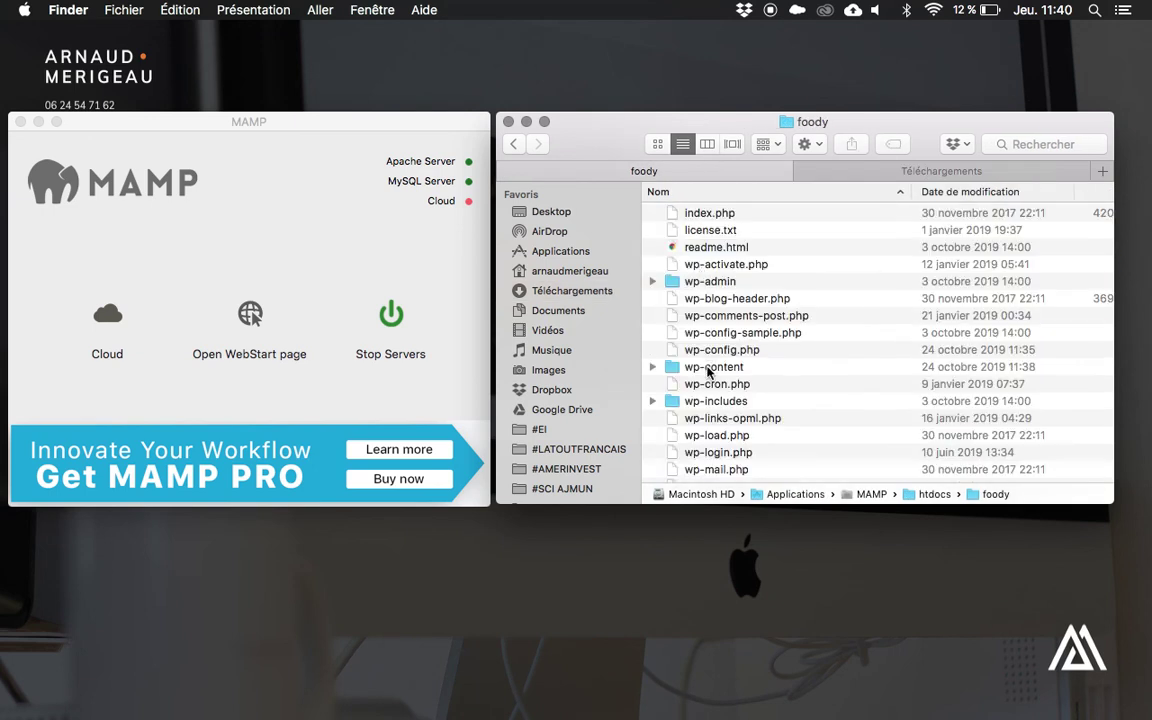
{"action": "double_click", "coordinate": [707, 370]}
{"action": "double_click", "coordinate": [707, 249]}
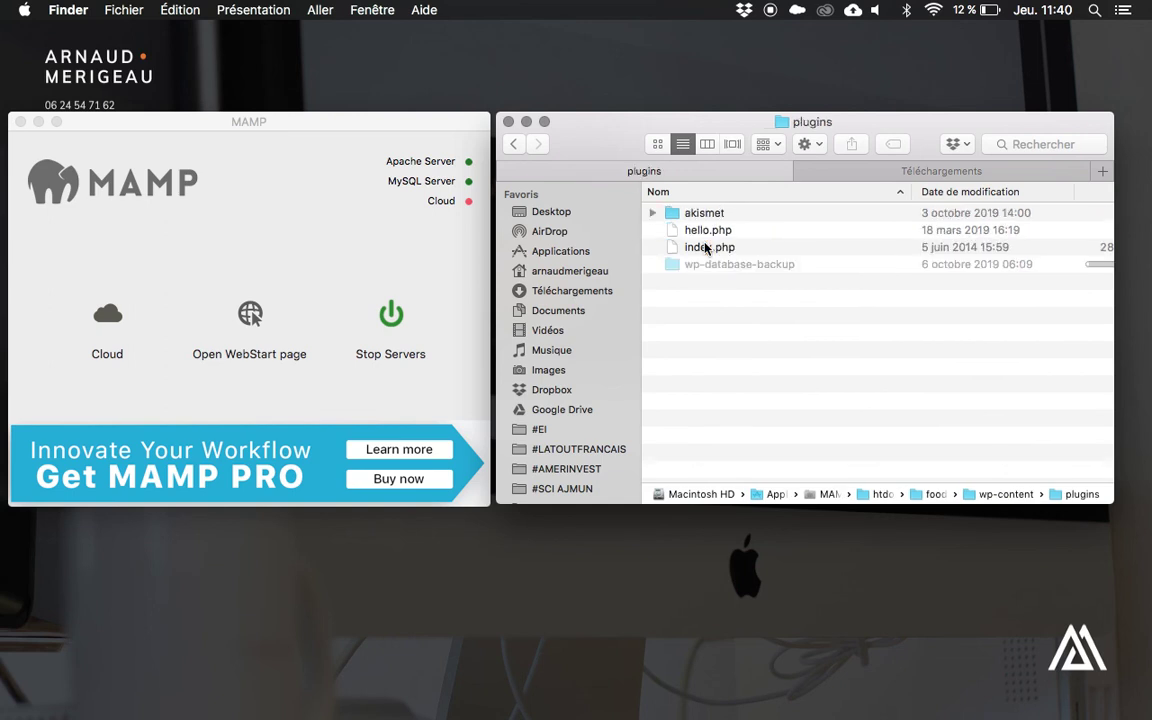
{"action": "key", "text": "super+Tab"}
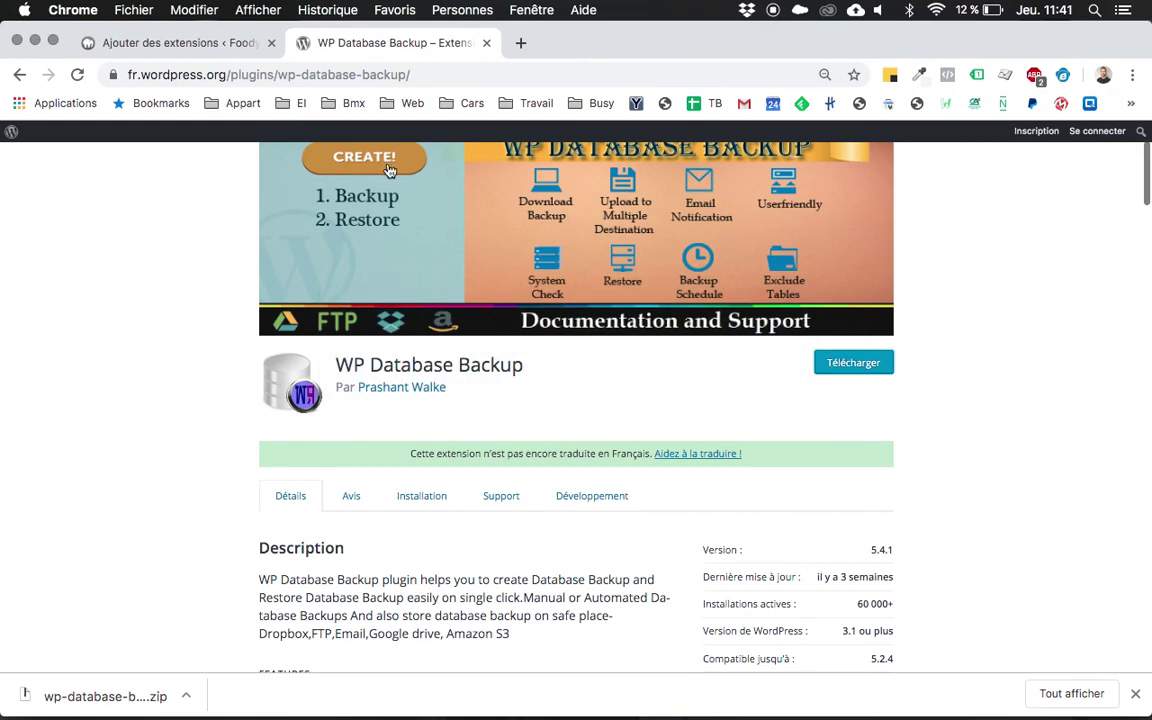
Activate WP Database Backup 5.4.1 from the installed Extensions list.
{"action": "left_click", "coordinate": [486, 42]}
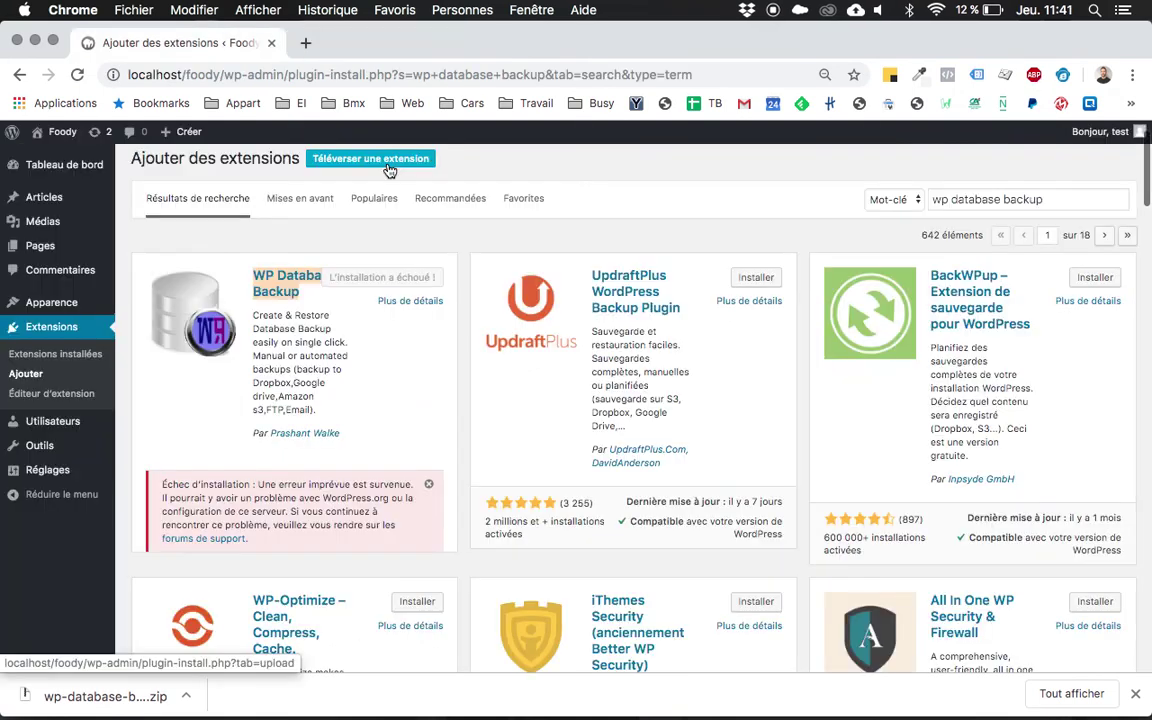
{"action": "left_click", "coordinate": [60, 357]}
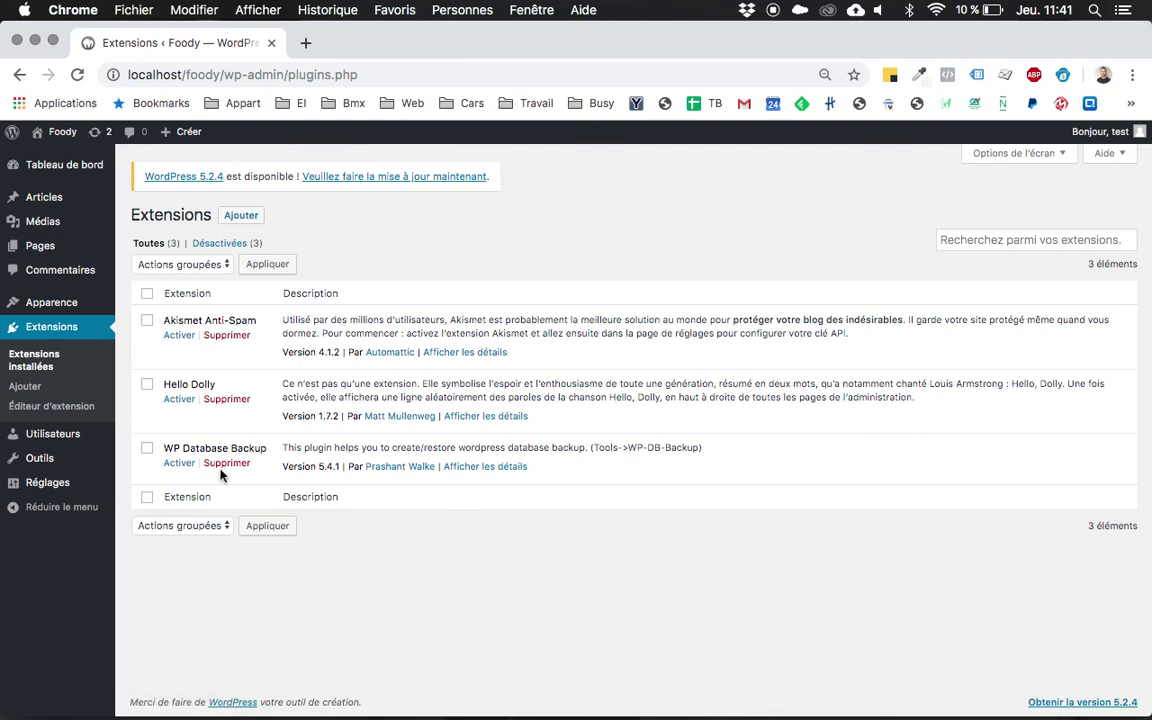
{"action": "left_click", "coordinate": [177, 467]}
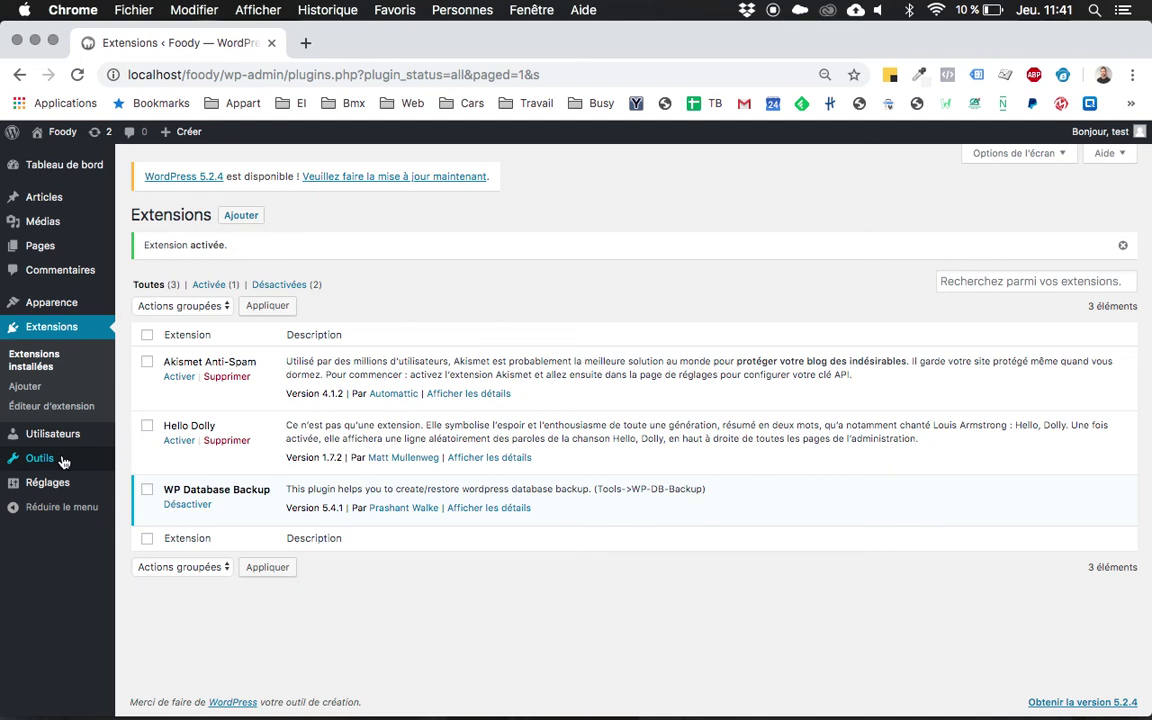
{"action": "mouse_move", "coordinate": [47, 458]}
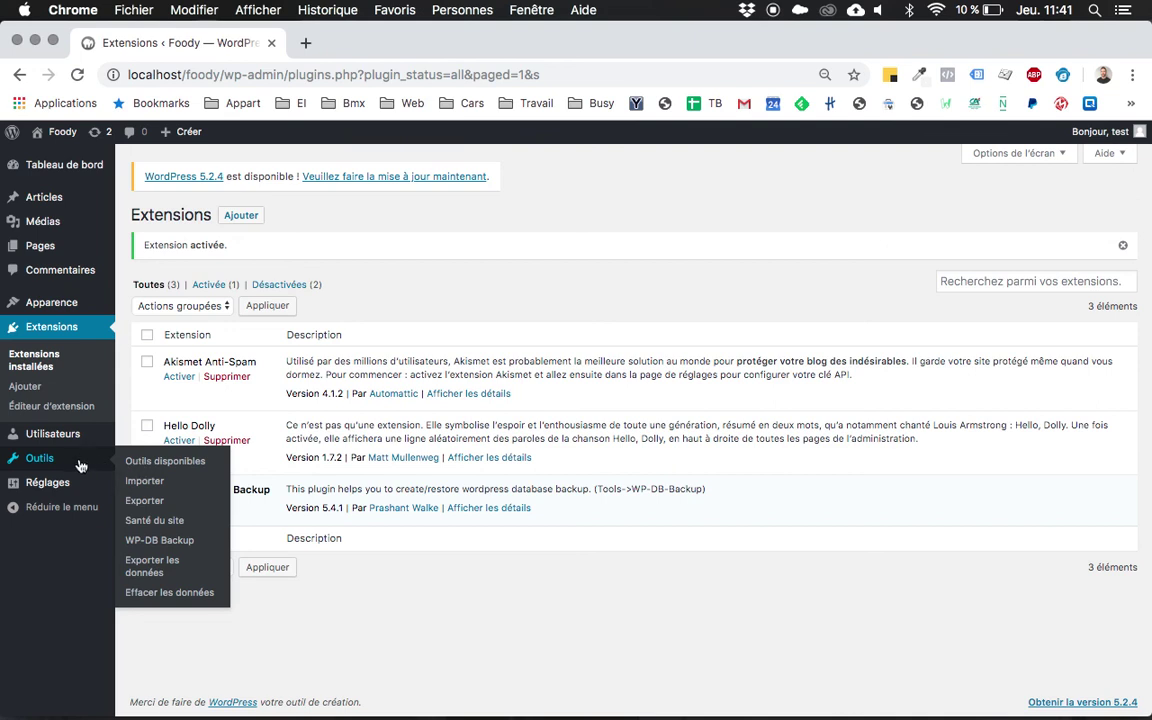
From Outils > WP-DB Backup, create the first 12.13 KB database backup.
{"action": "left_click", "coordinate": [168, 540]}
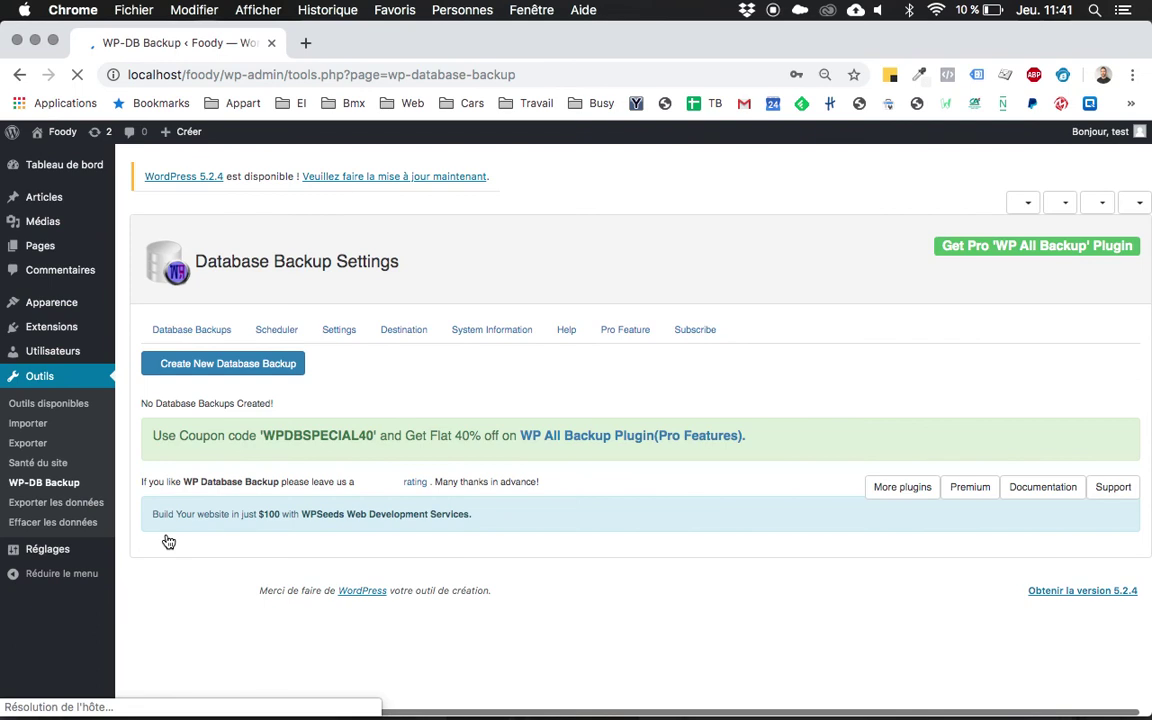
{"action": "left_click", "coordinate": [227, 365]}
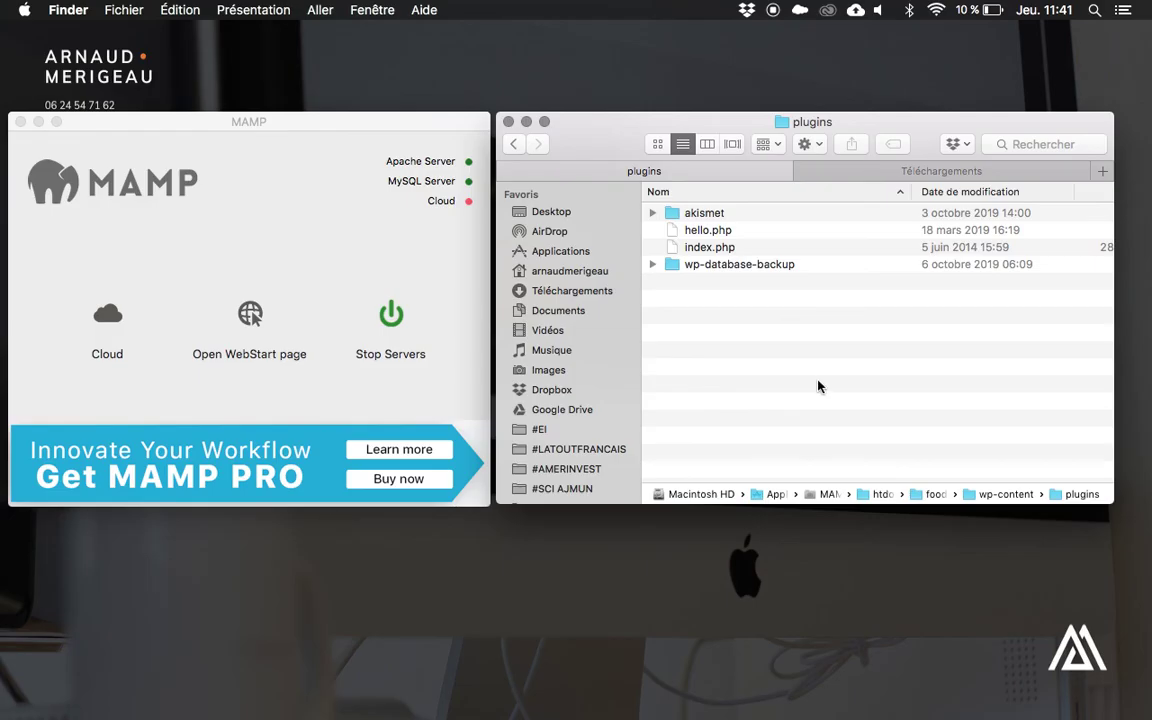
Check the Foody backup zip in wp-content/uploads/db-backup, then return to htdocs.
{"action": "key", "text": "super+Up"}
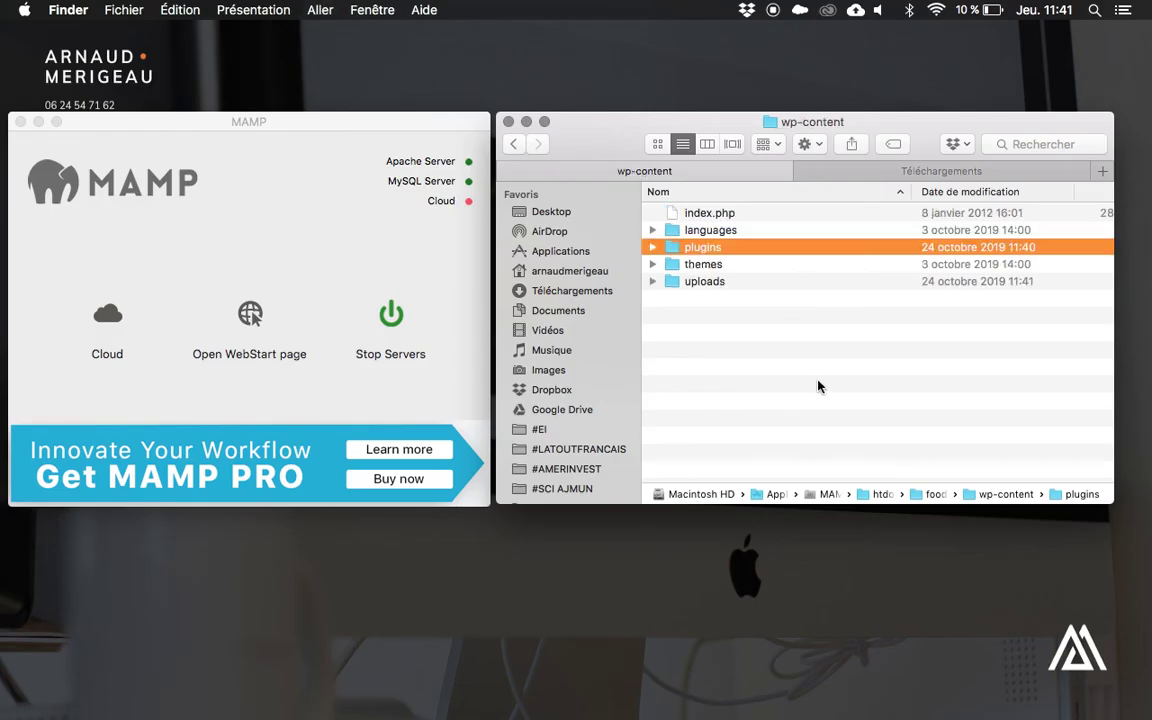
{"action": "key", "text": "Down"}
{"action": "key", "text": "Down"}
{"action": "key", "text": "super+Down"}
{"action": "key", "text": "Down"}
{"action": "key", "text": "Down"}
{"action": "key", "text": "Right"}
{"action": "key", "text": "Down"}
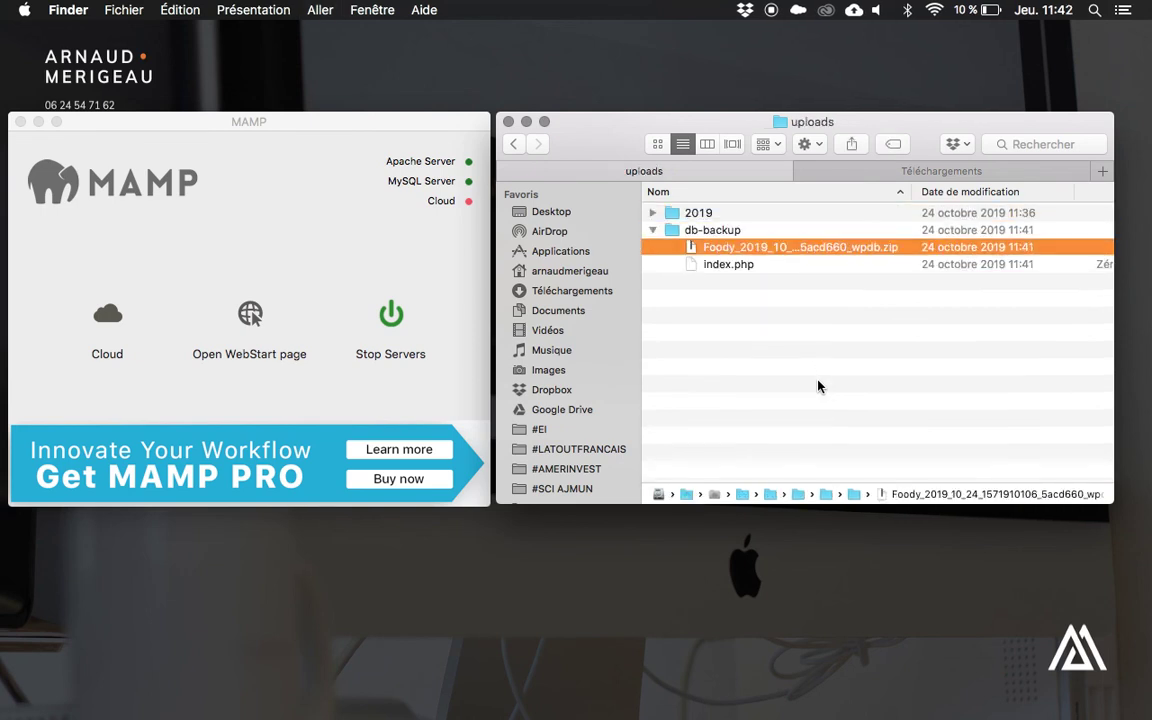
{"action": "key", "text": "Up"}
{"action": "key", "text": "Left"}
{"action": "key", "text": "super+Up"}
{"action": "key", "text": "super+Up"}
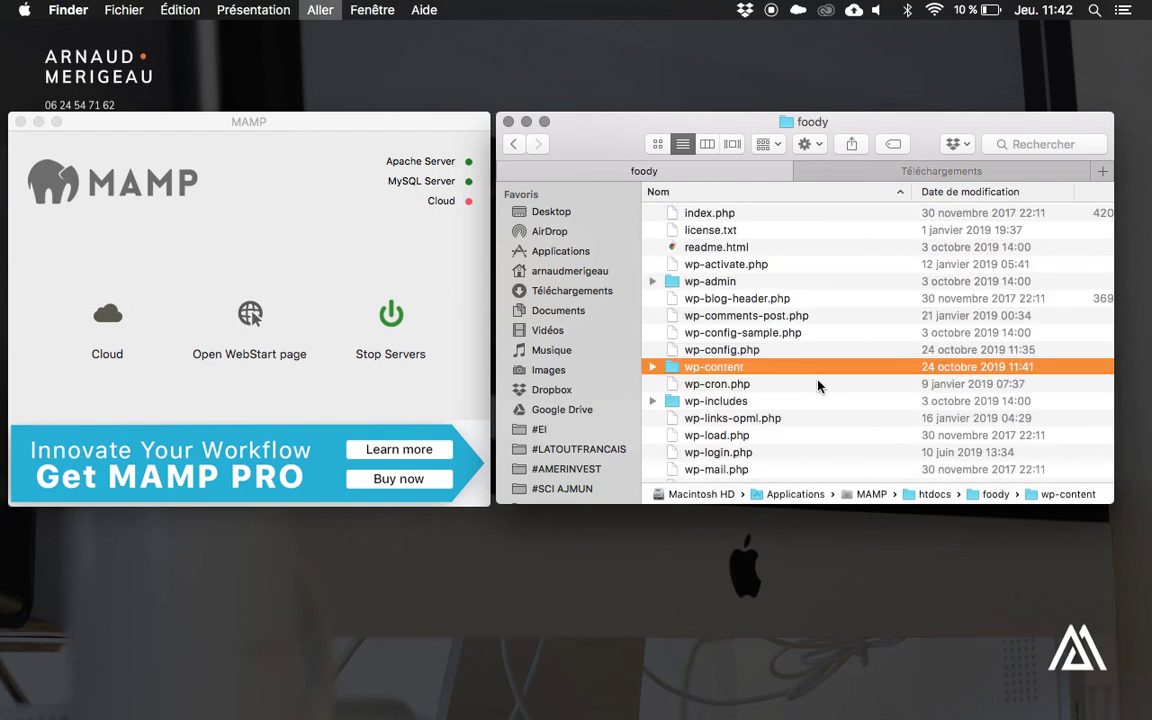
{"action": "key", "text": "super+Up"}
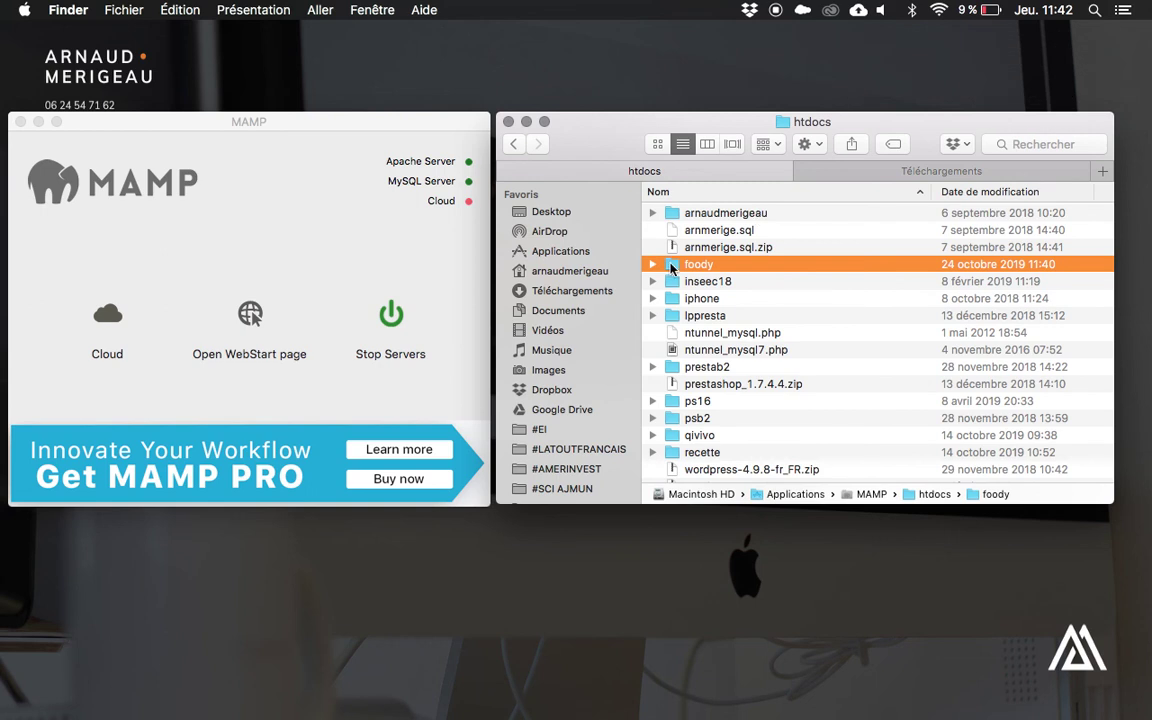
Compress the foody folder and rename the archive to WP-NOM-PRENOM.zip.
{"action": "right_click", "coordinate": [672, 267]}
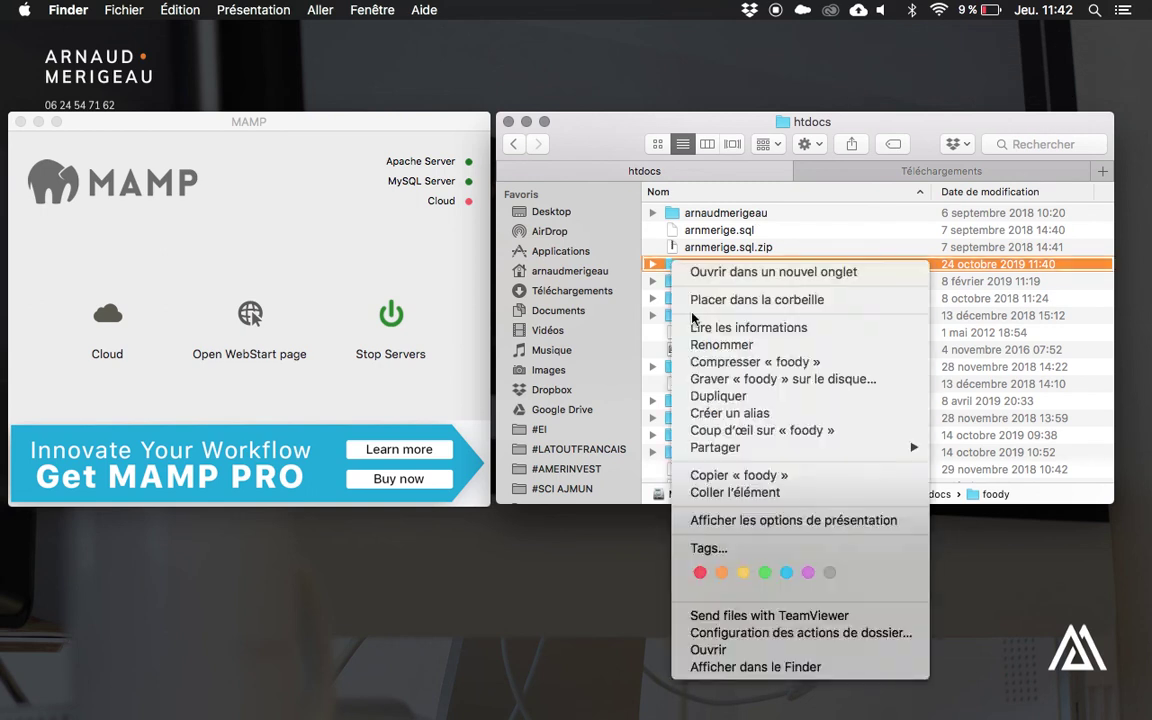
{"action": "left_click", "coordinate": [697, 366]}
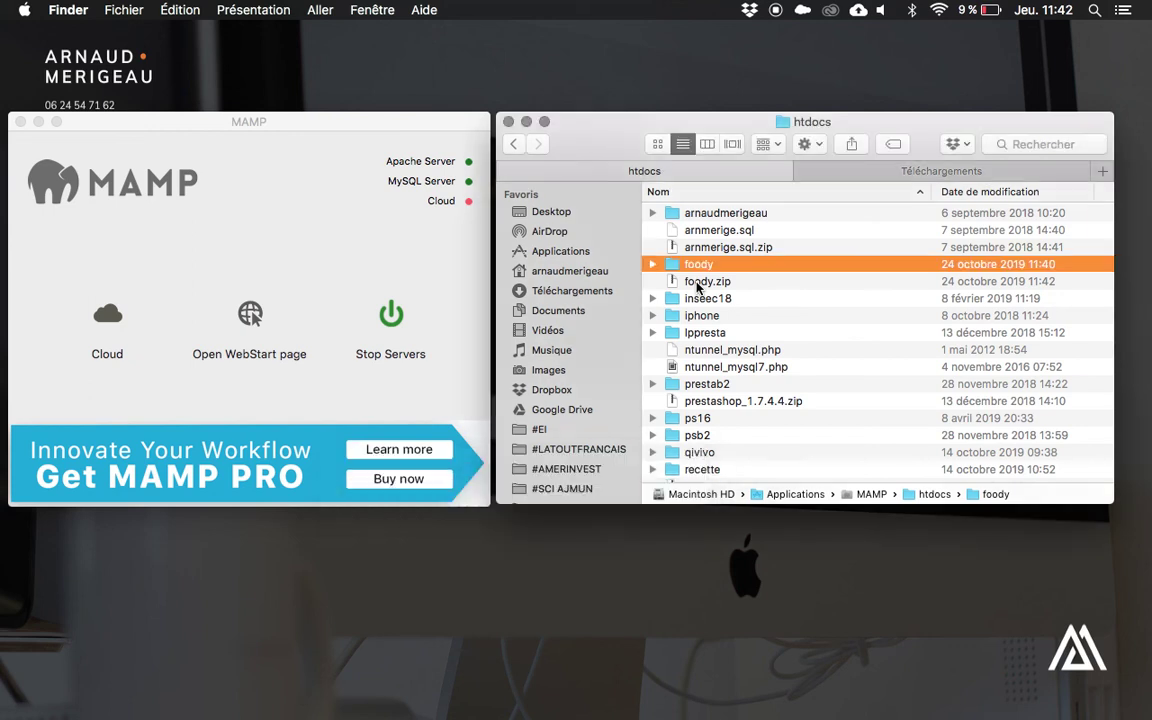
{"action": "key", "text": "Return"}
{"action": "key", "text": "Tab"}
{"action": "type", "text": "WP"}
{"action": "type", "text": "-NOM-"}
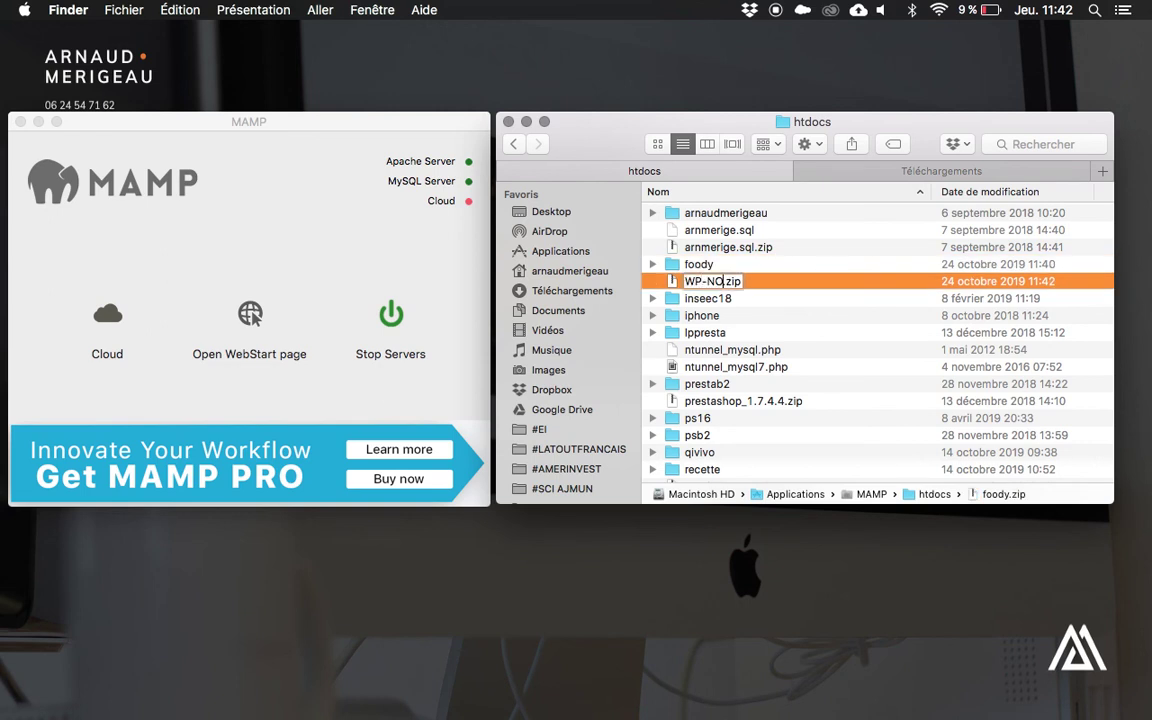
{"action": "type", "text": "PRENOM"}
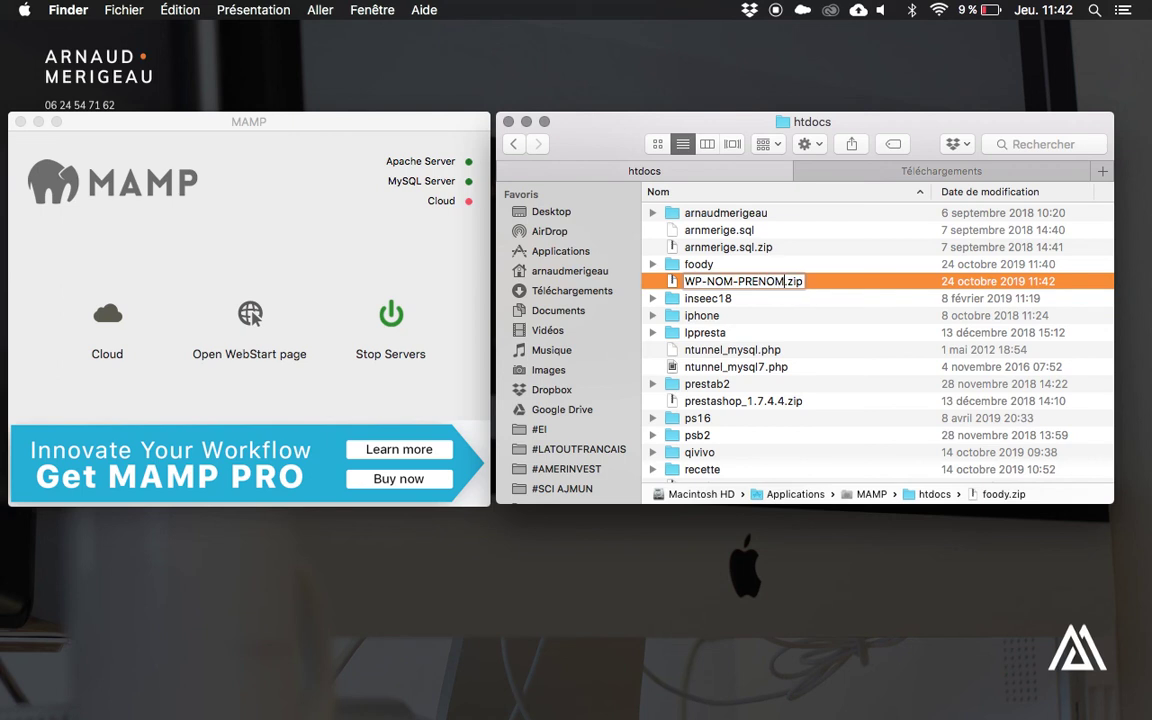
{"action": "key", "text": "Return"}
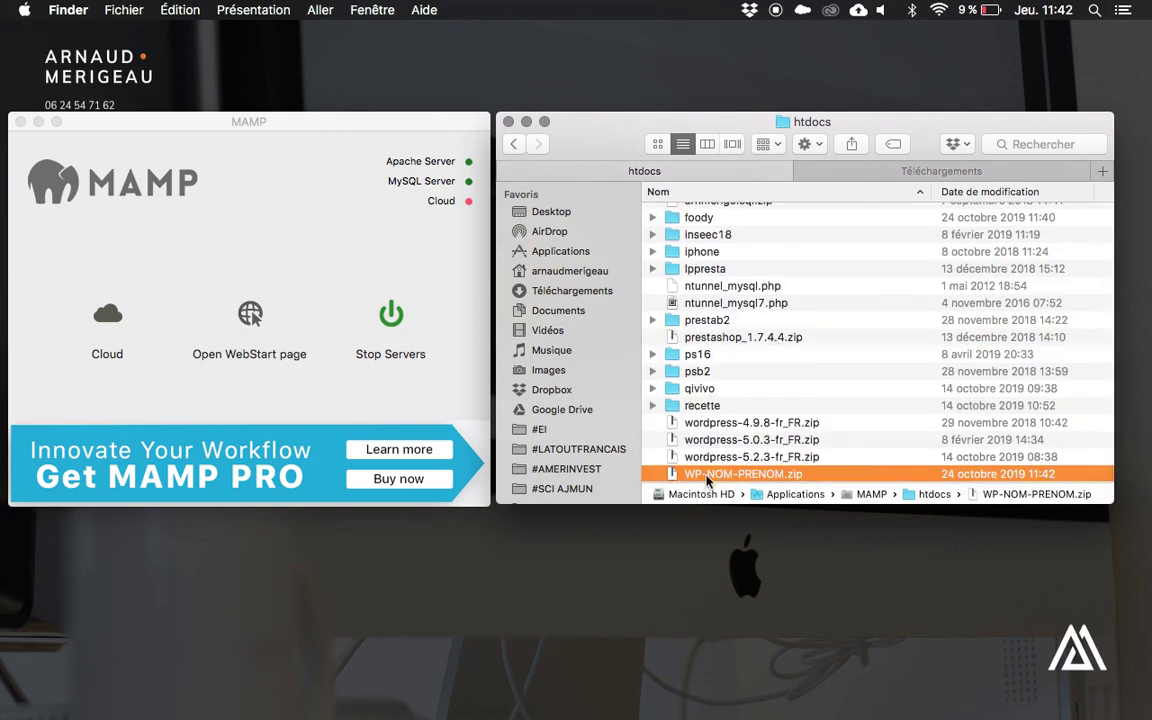